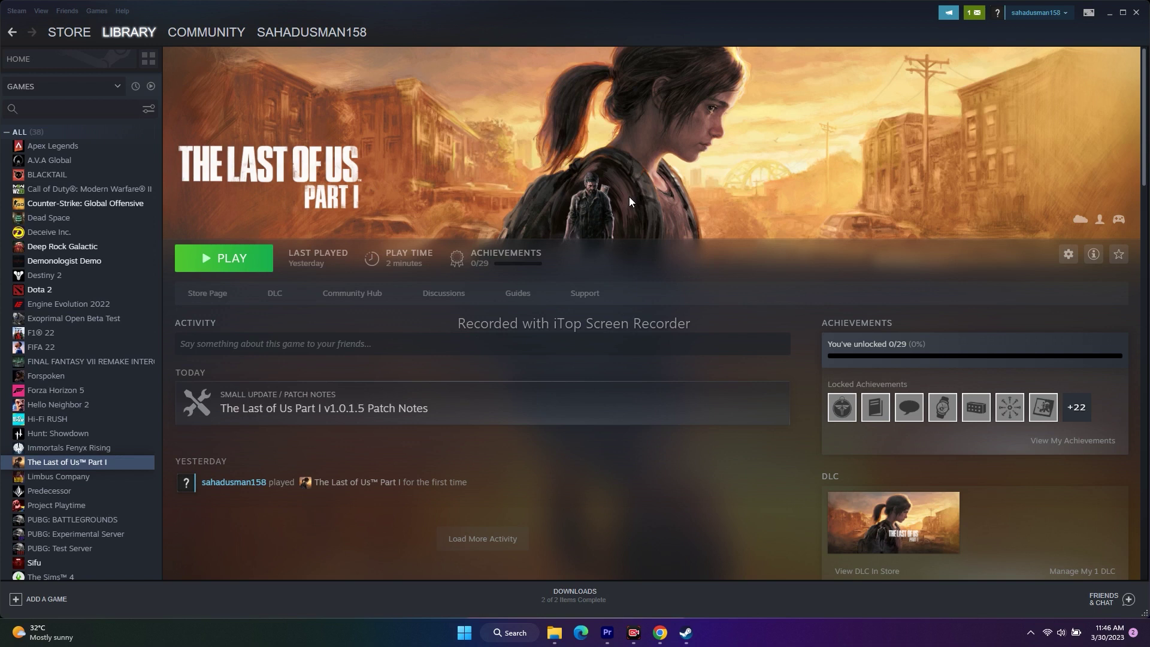
Open the Start menu's power options and dismiss them without choosing any
left_click(465, 633)
left_click(724, 592)
left_click(283, 263)
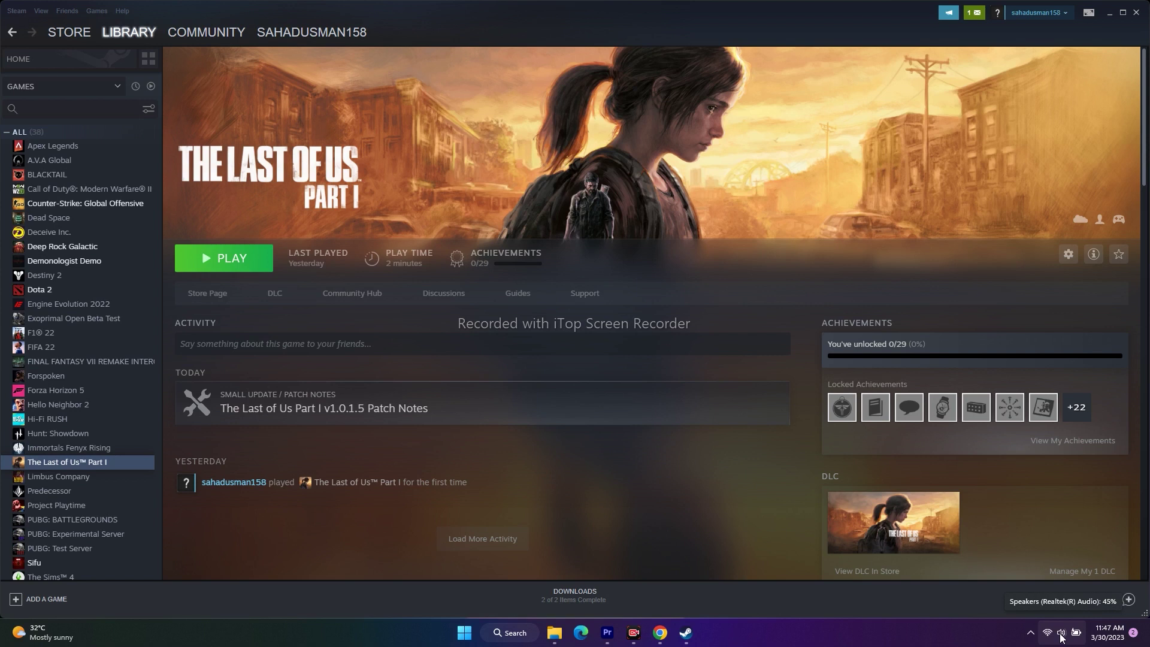
Raise the speaker volume to 100 in Quick Settings, then minimize Steam
left_click(1061, 636)
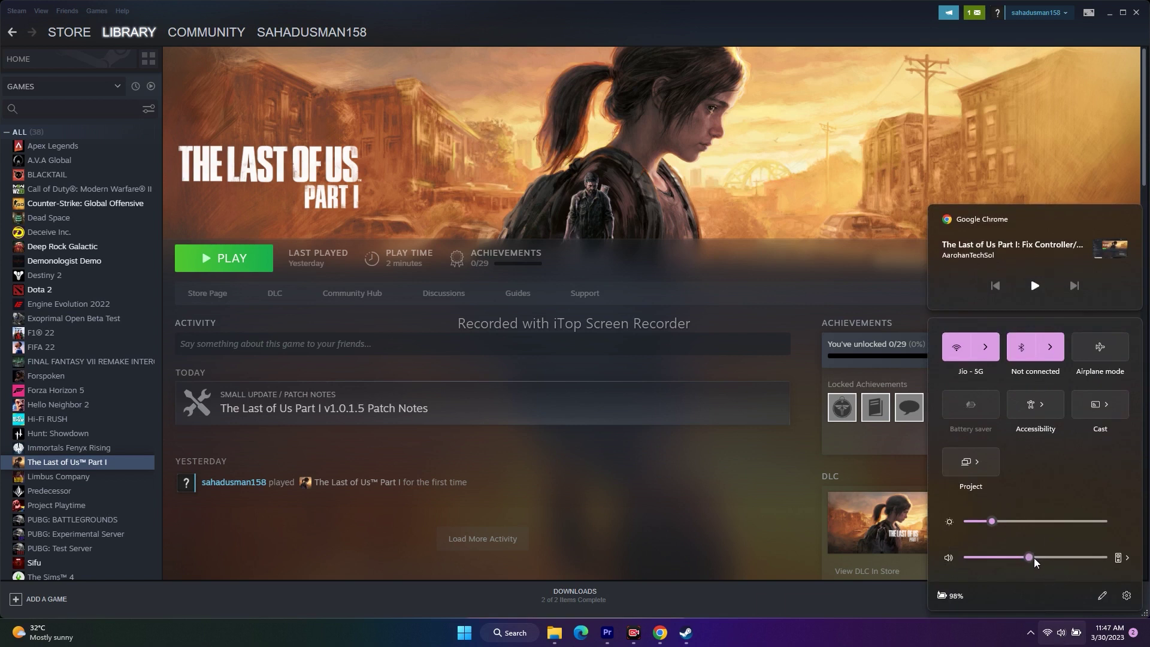
left_click_drag(1030, 558, 1106, 558)
mouse_move(1102, 558)
left_click(827, 640)
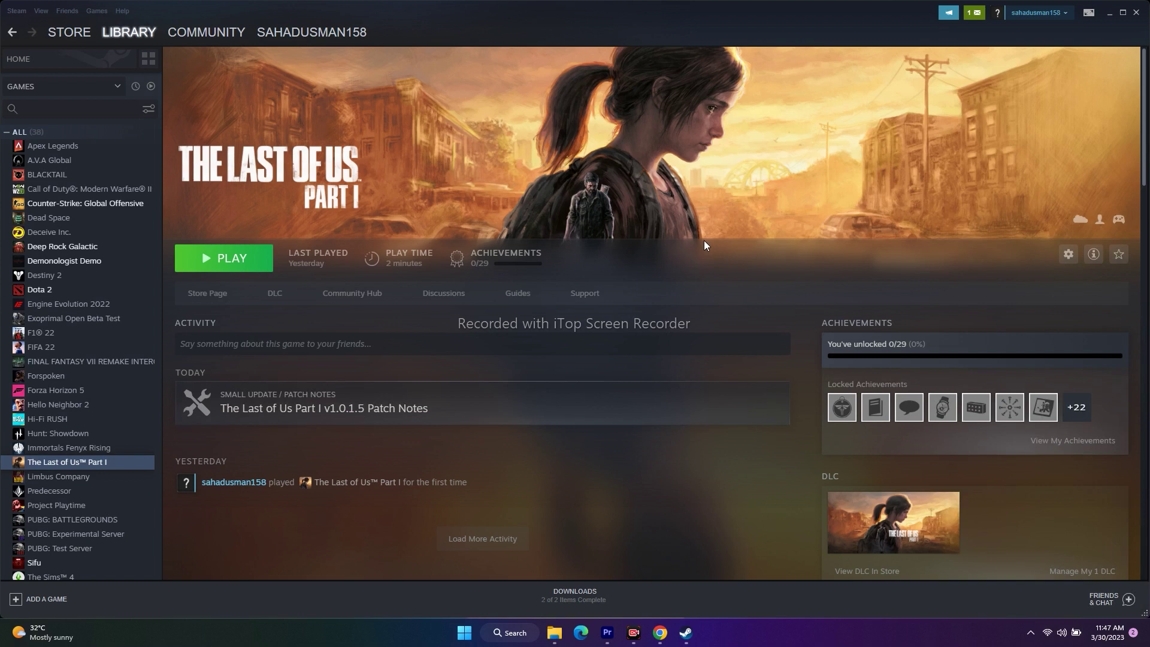
left_click(1110, 12)
Check on the Sound settings page that Realtek Speakers output at volume 100, then close Settings
left_click(519, 632)
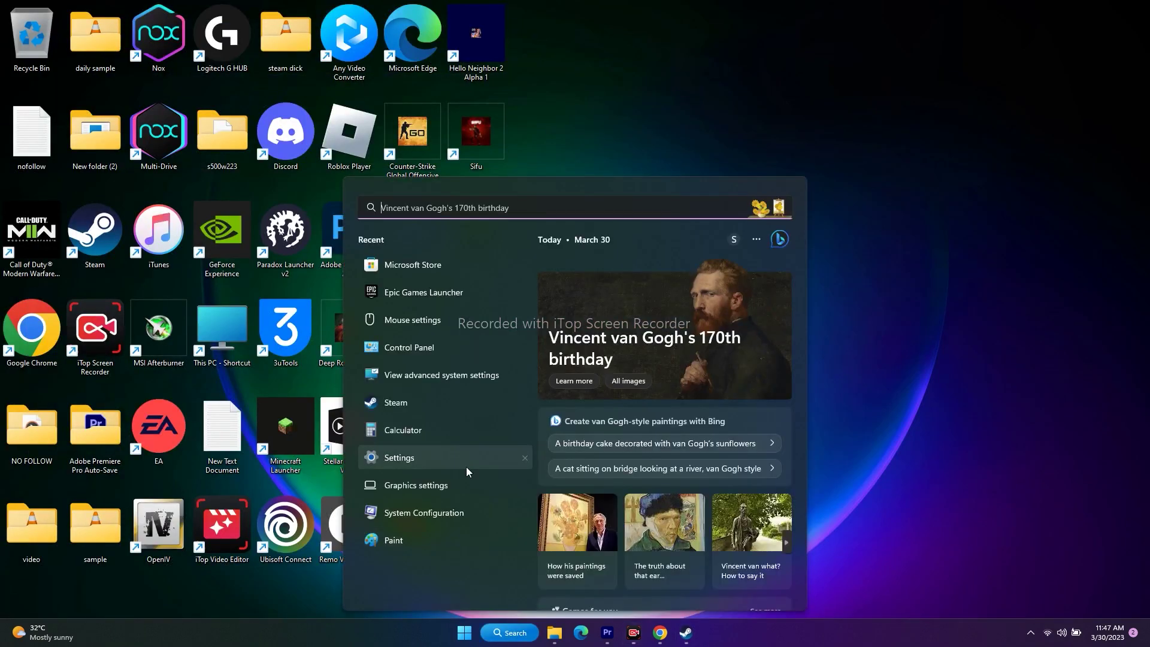
left_click(427, 456)
left_click(436, 221)
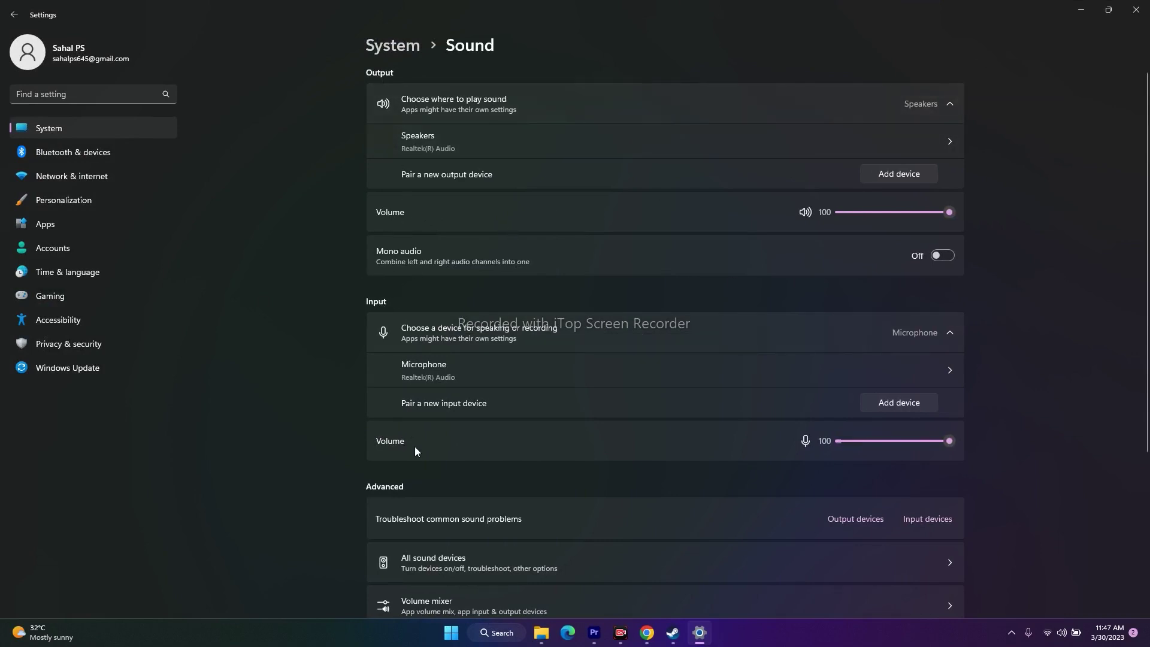
mouse_move(951, 211)
left_click(1137, 10)
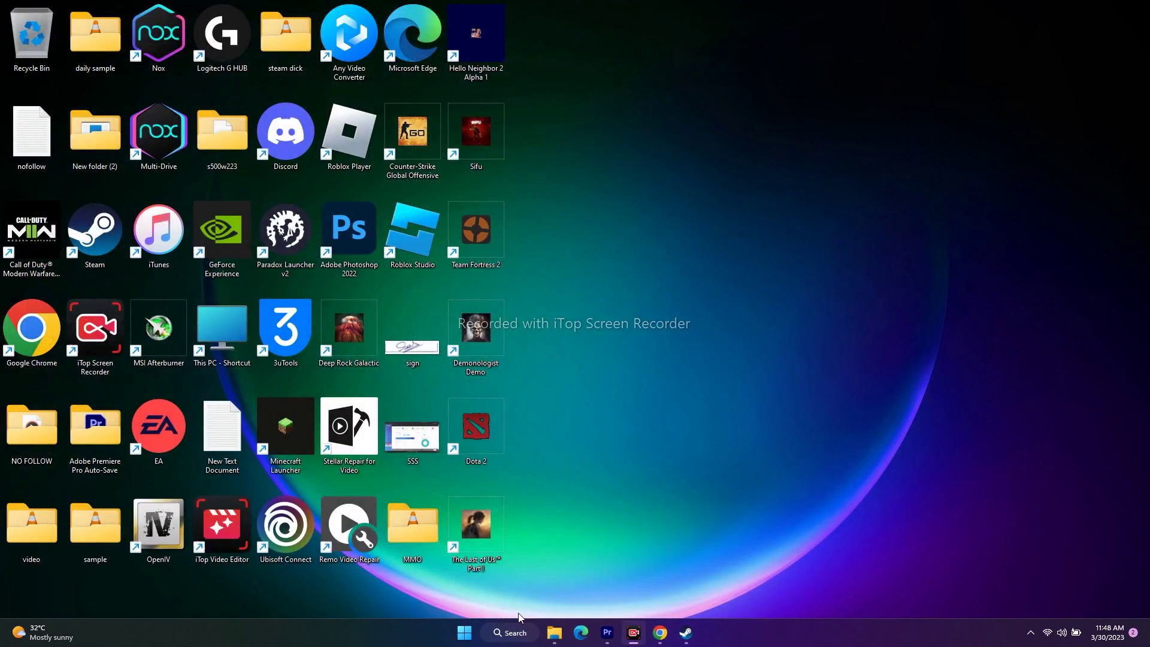
Open the Speakers properties from Control Panel's Sound dialog
left_click(507, 634)
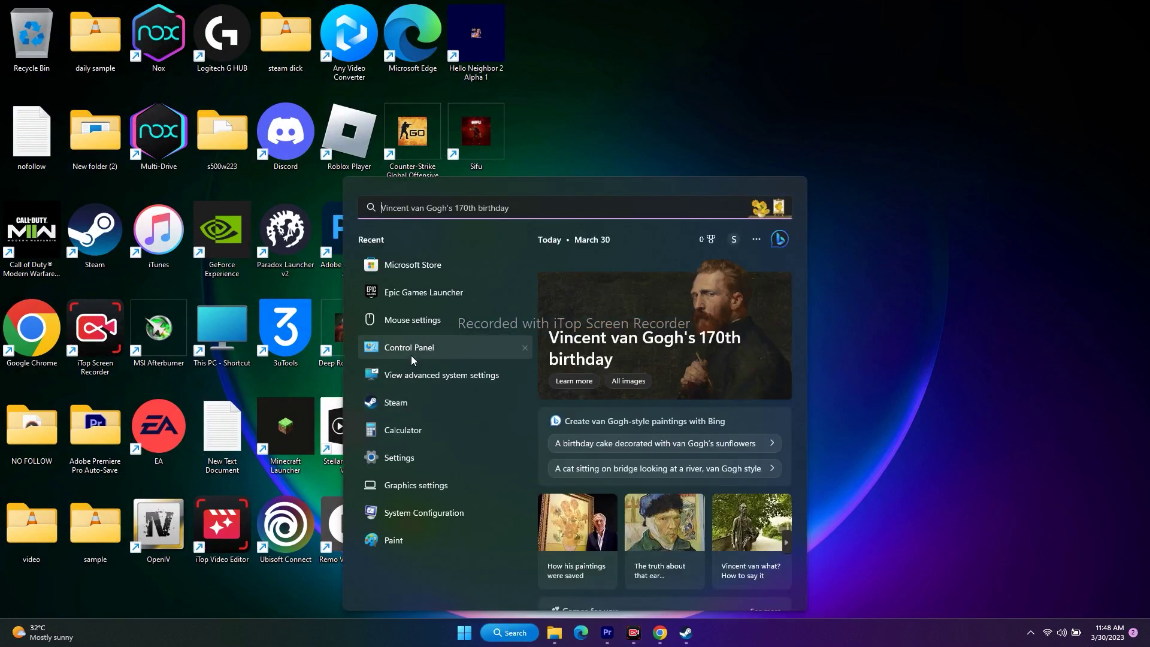
left_click(410, 533)
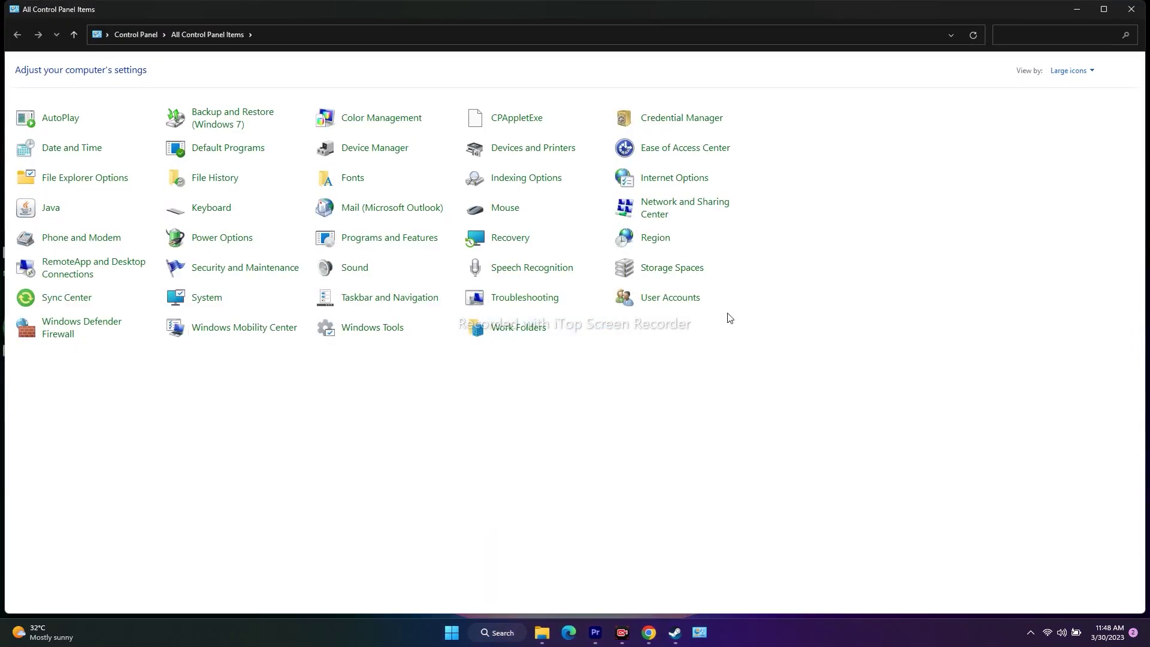
left_click(357, 269)
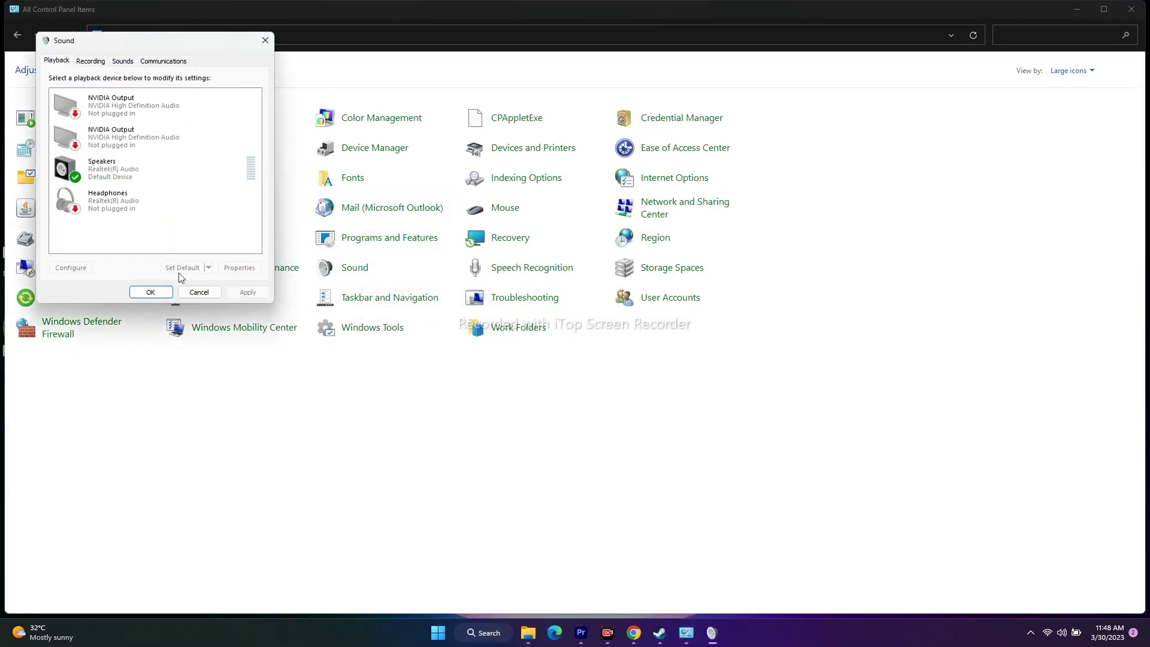
right_click(105, 169)
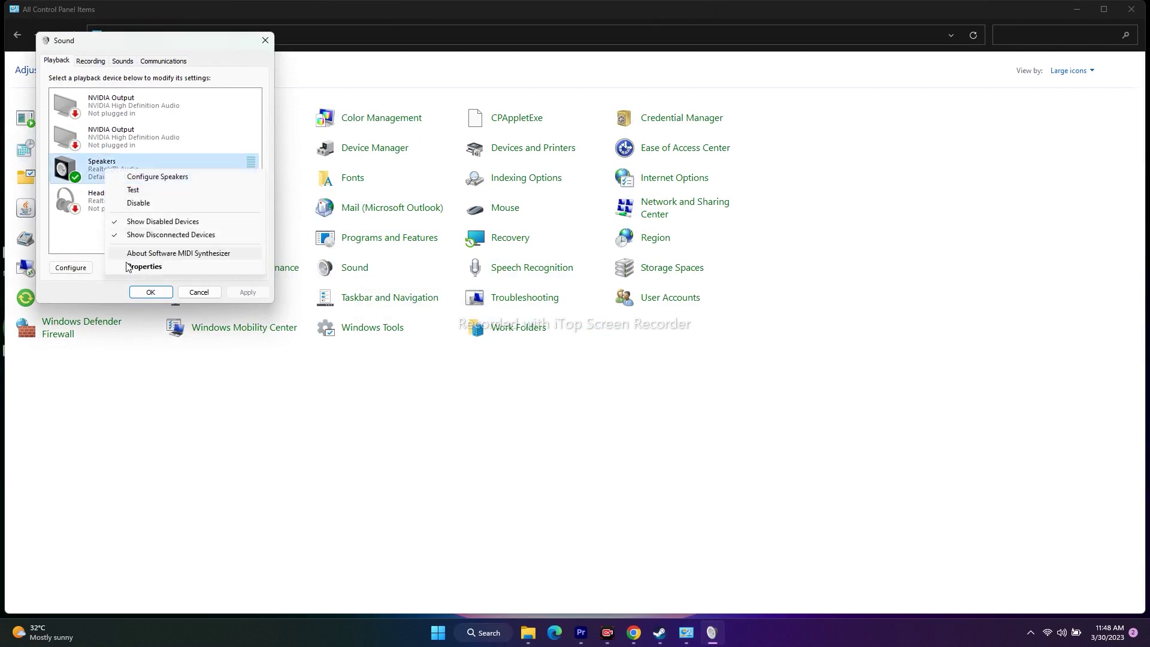
left_click(144, 267)
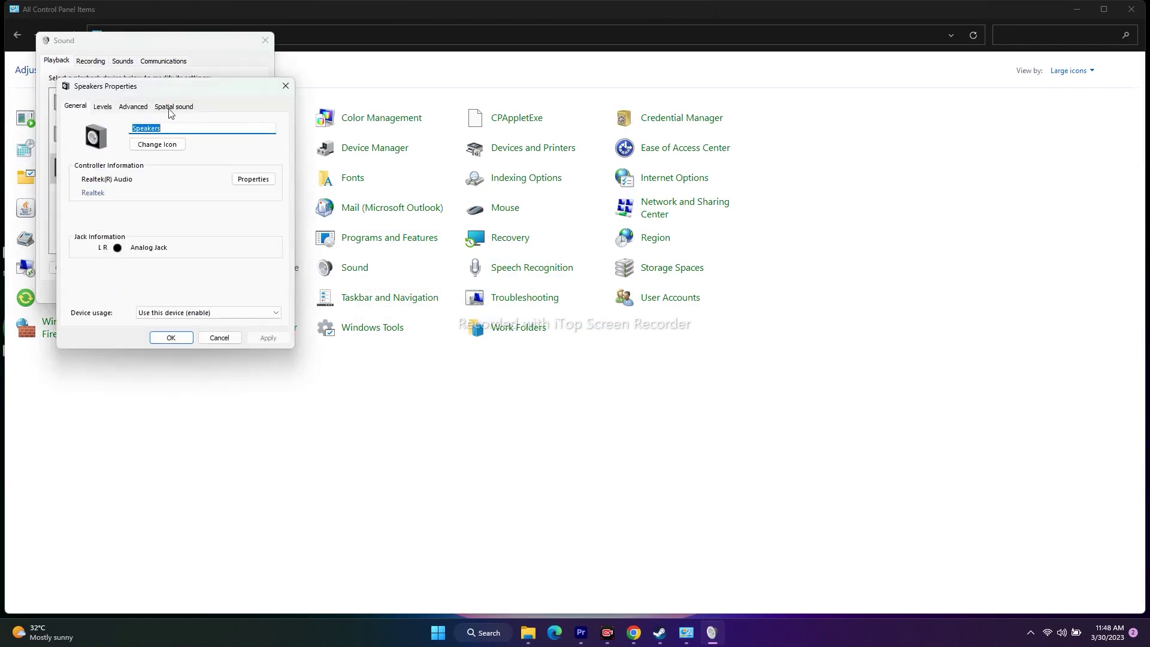
Set the speakers' default format to 24 bit, 48000 Hz (Studio Quality) and close Sound
left_click(134, 111)
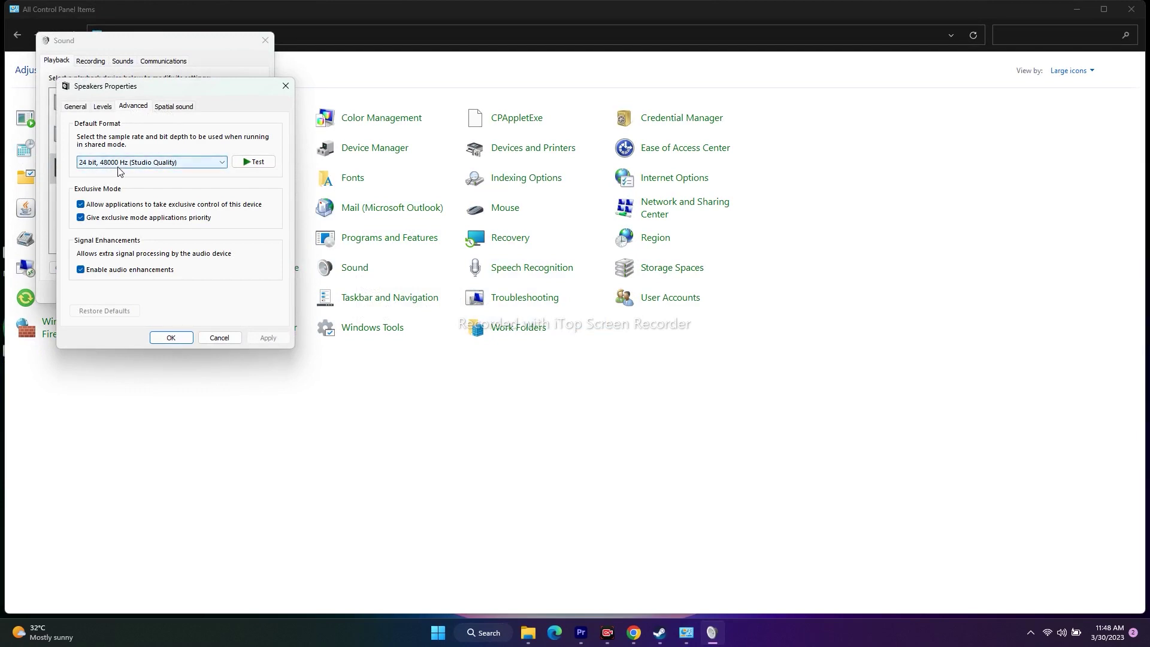
left_click(144, 163)
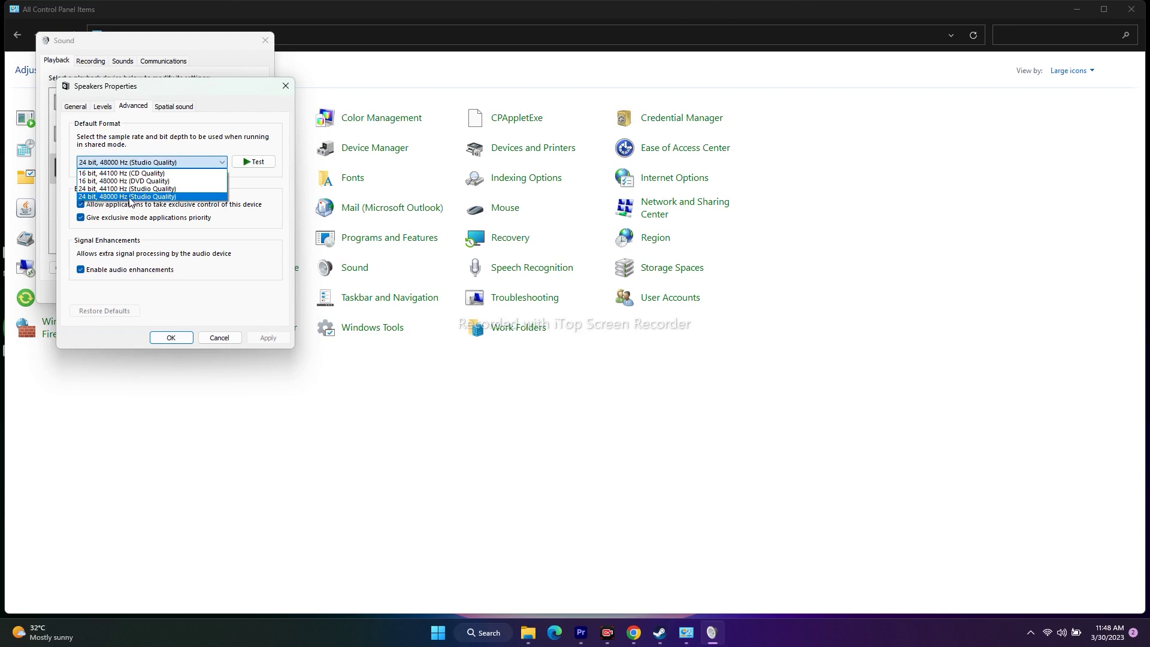
left_click(136, 198)
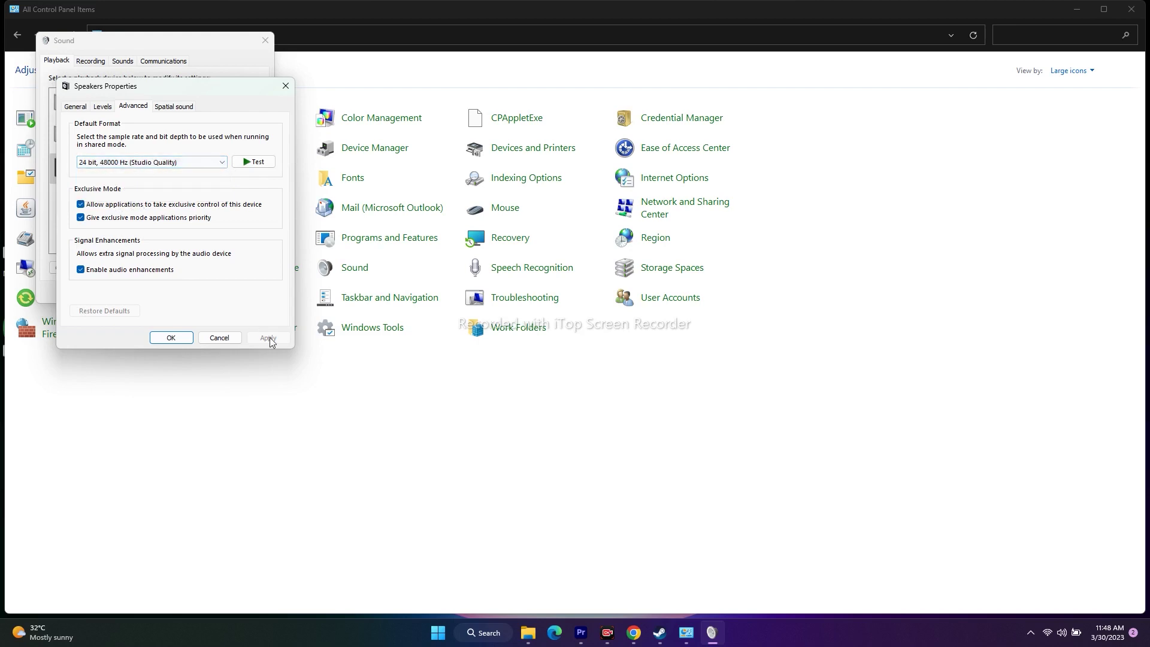
left_click(171, 338)
left_click(265, 41)
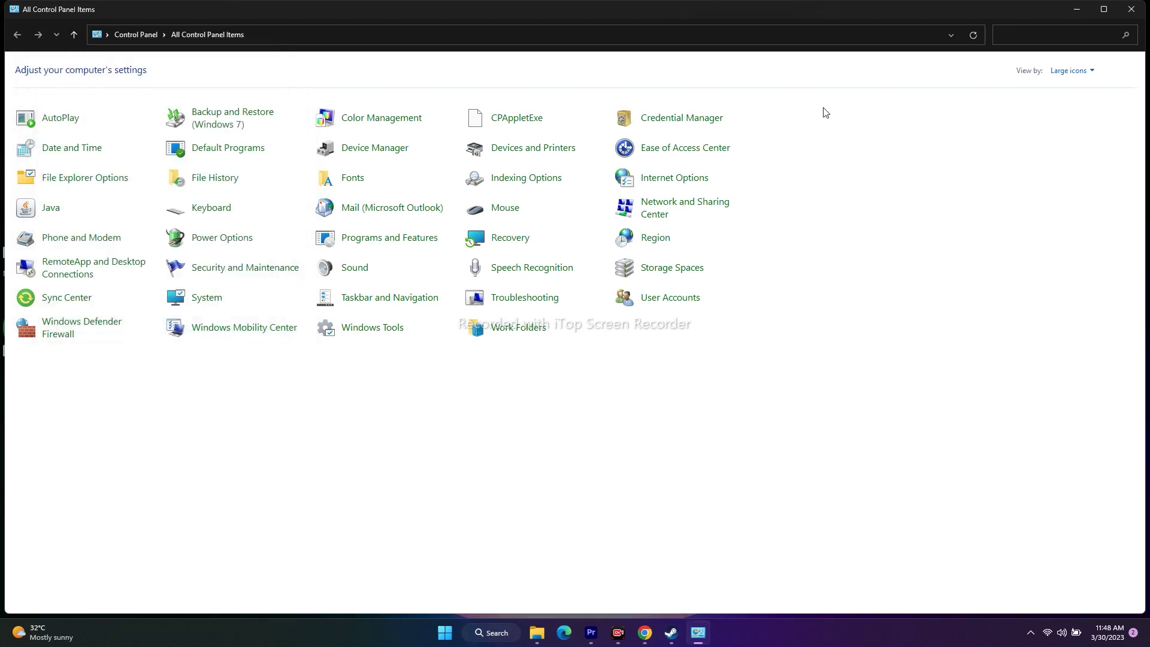
Close Control Panel and restore Steam's The Last of Us Part I library page
left_click(1131, 9)
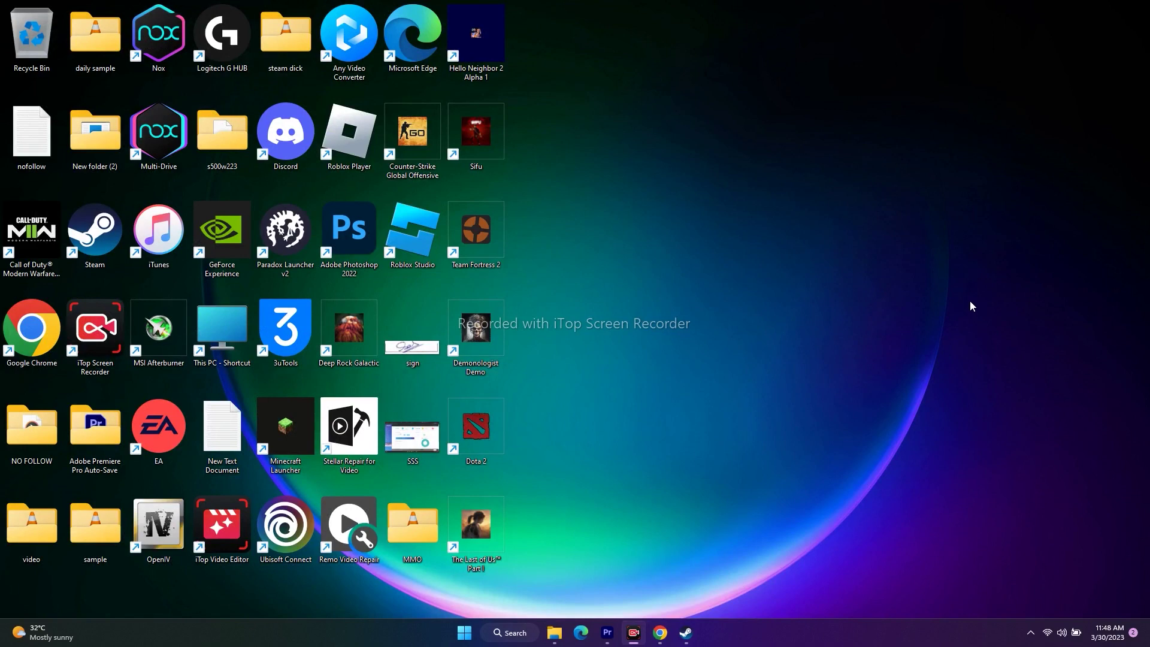
left_click(686, 633)
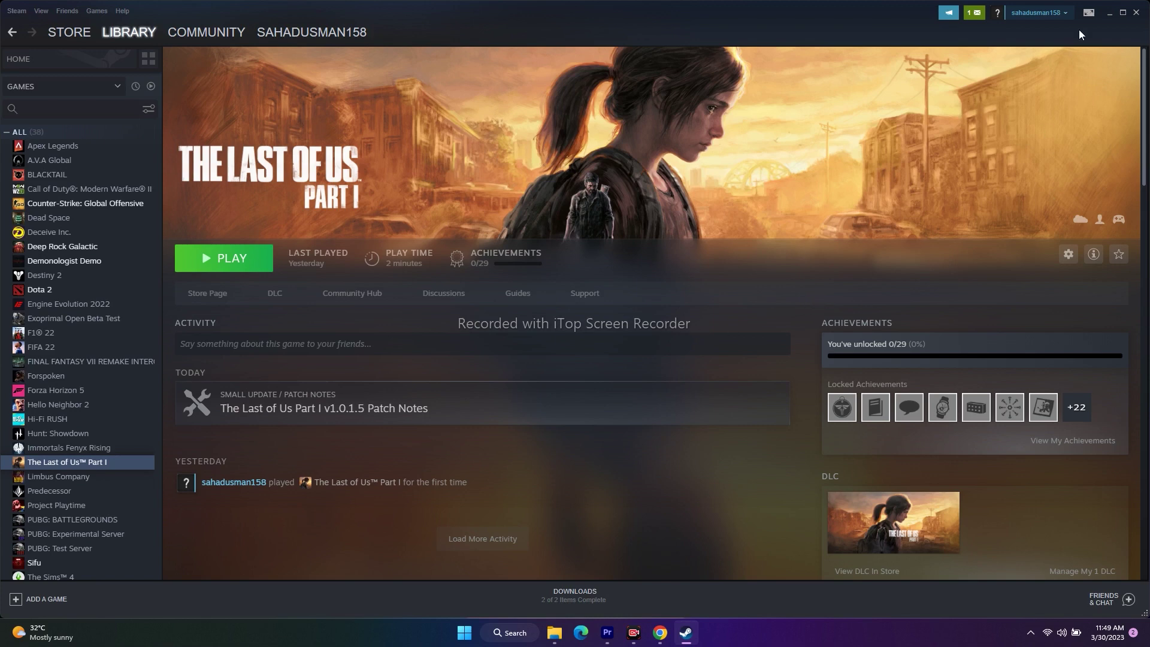
Minimize Steam and open the Speakers properties from Control Panel's Sound dialog
left_click(1109, 13)
left_click(508, 634)
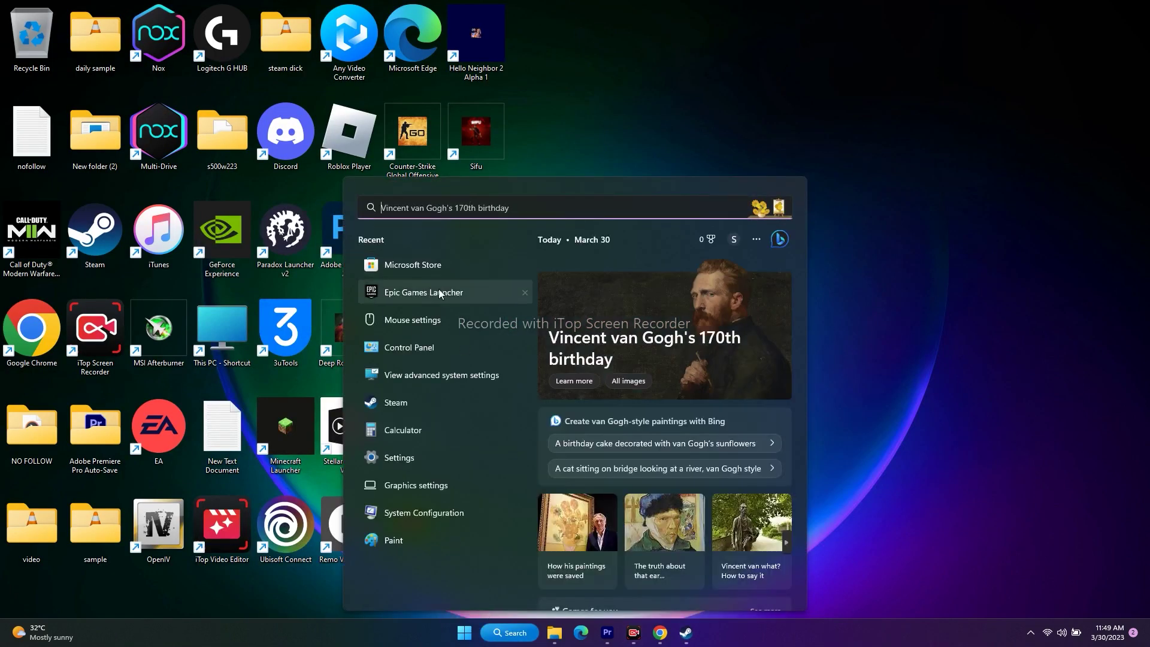
key("Escape")
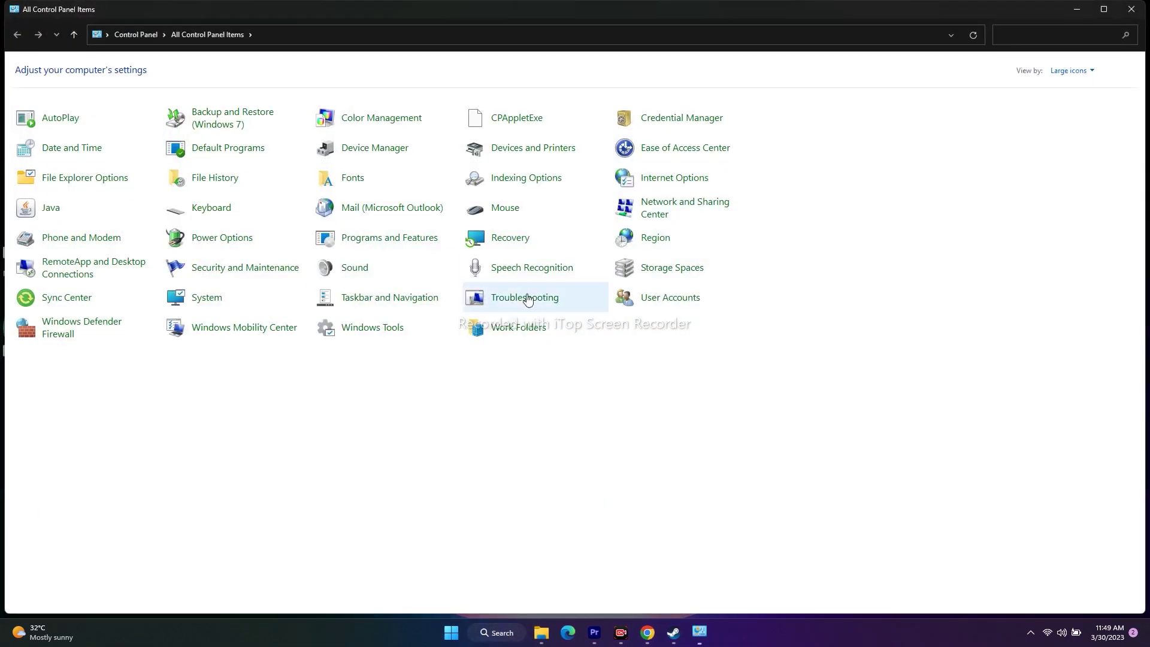
left_click(354, 268)
left_click(150, 187)
right_click(150, 188)
left_click(173, 275)
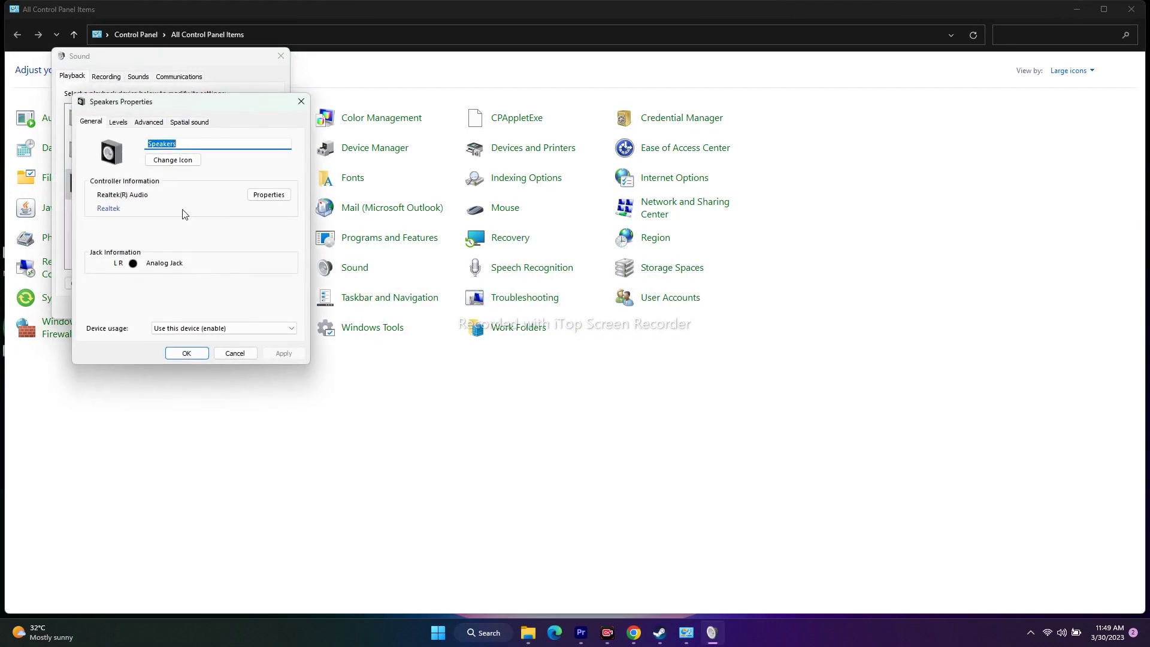
Set the speakers' spatial sound format to Off, then close Sound and Control Panel
left_click(192, 122)
left_click(132, 179)
left_click(139, 190)
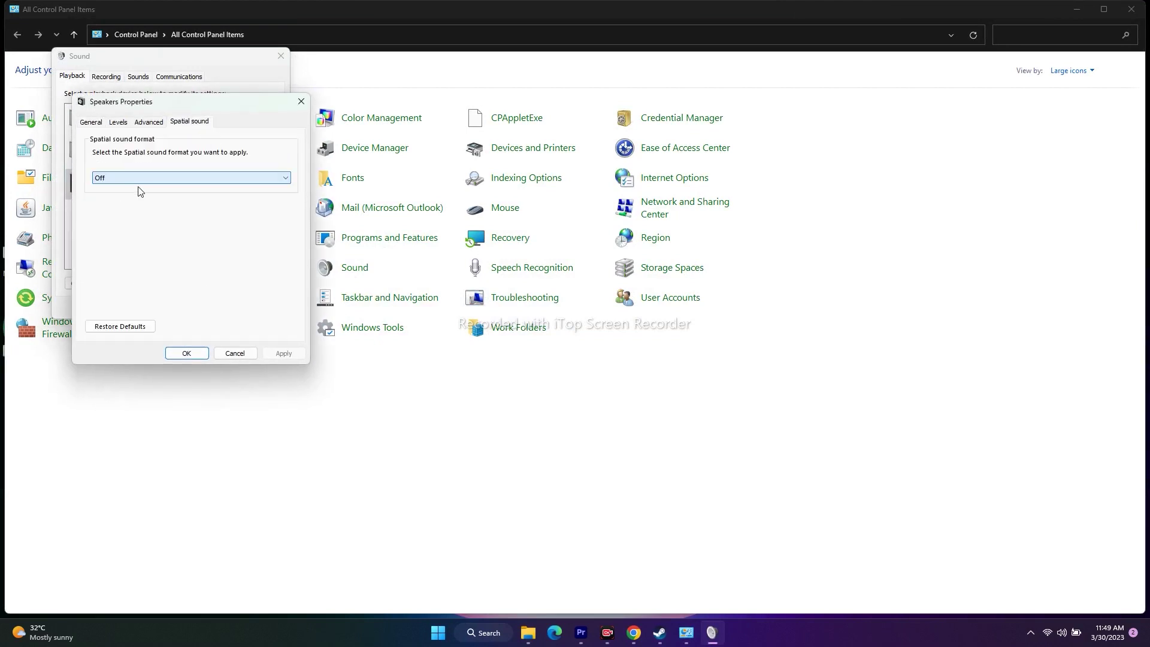
left_click(186, 353)
left_click(281, 56)
left_click(1138, 6)
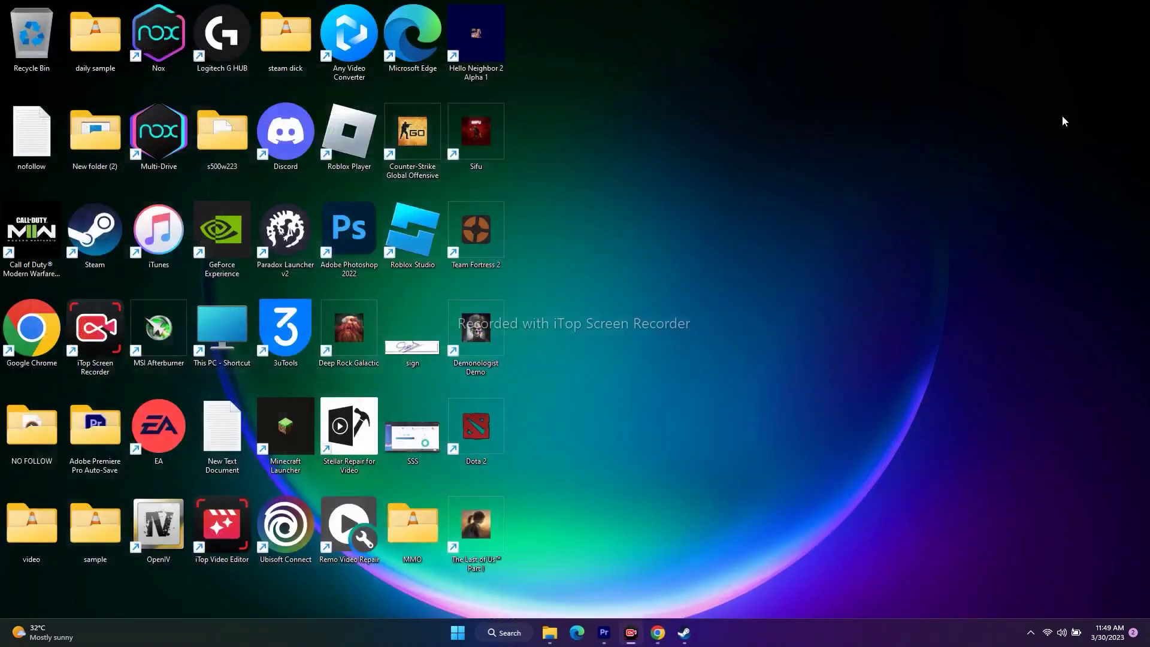
With Steam minimized, reopen Control Panel's Sound dialog showing Realtek Speakers as default playback
left_click(686, 633)
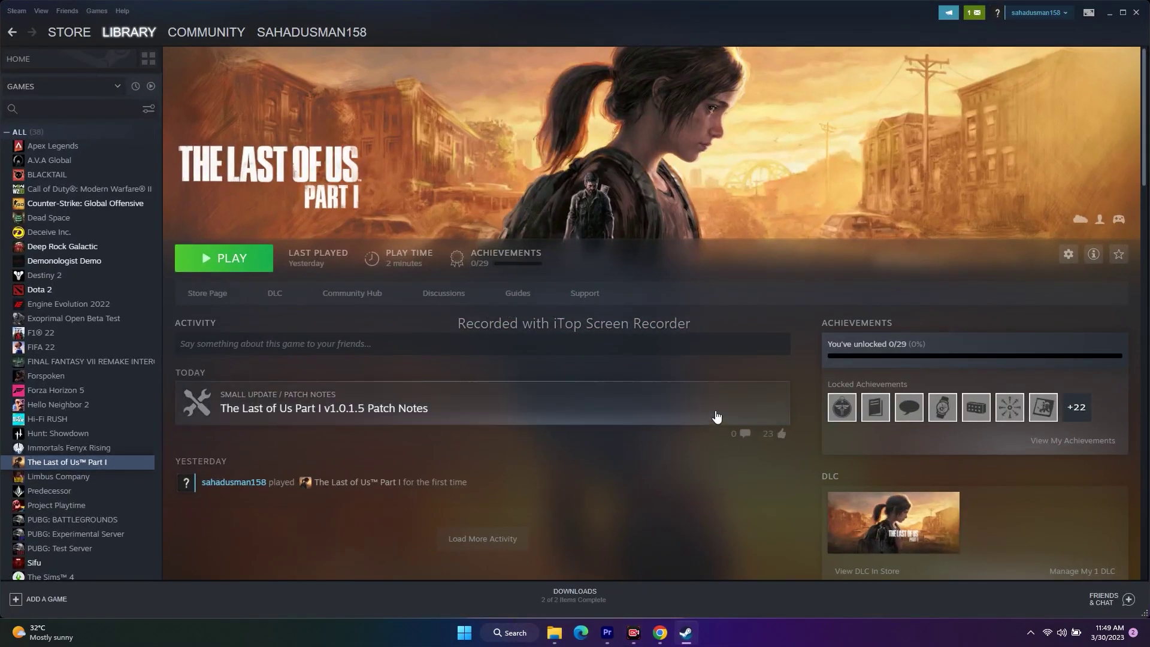
left_click(1111, 13)
left_click(512, 633)
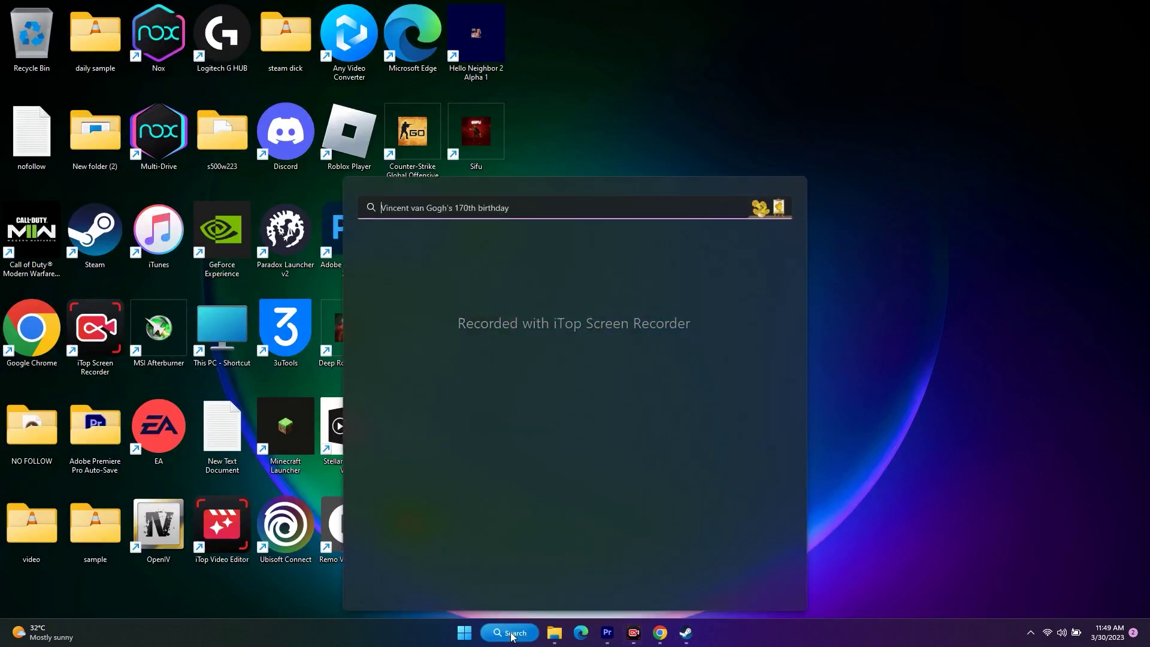
left_click(418, 353)
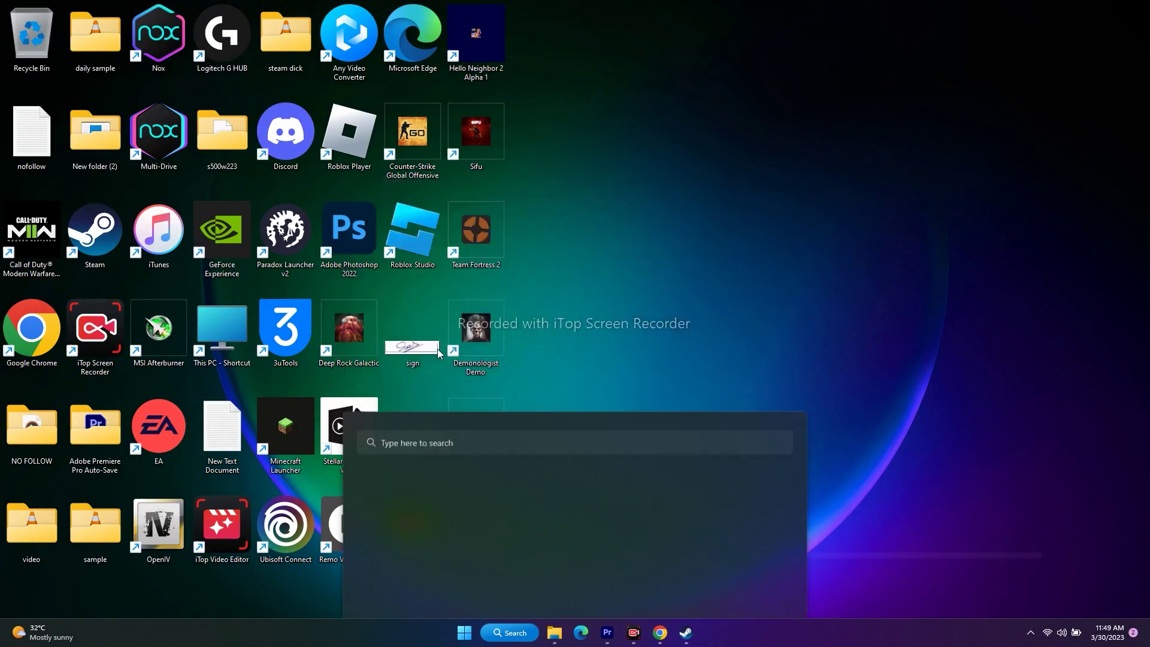
left_click(361, 266)
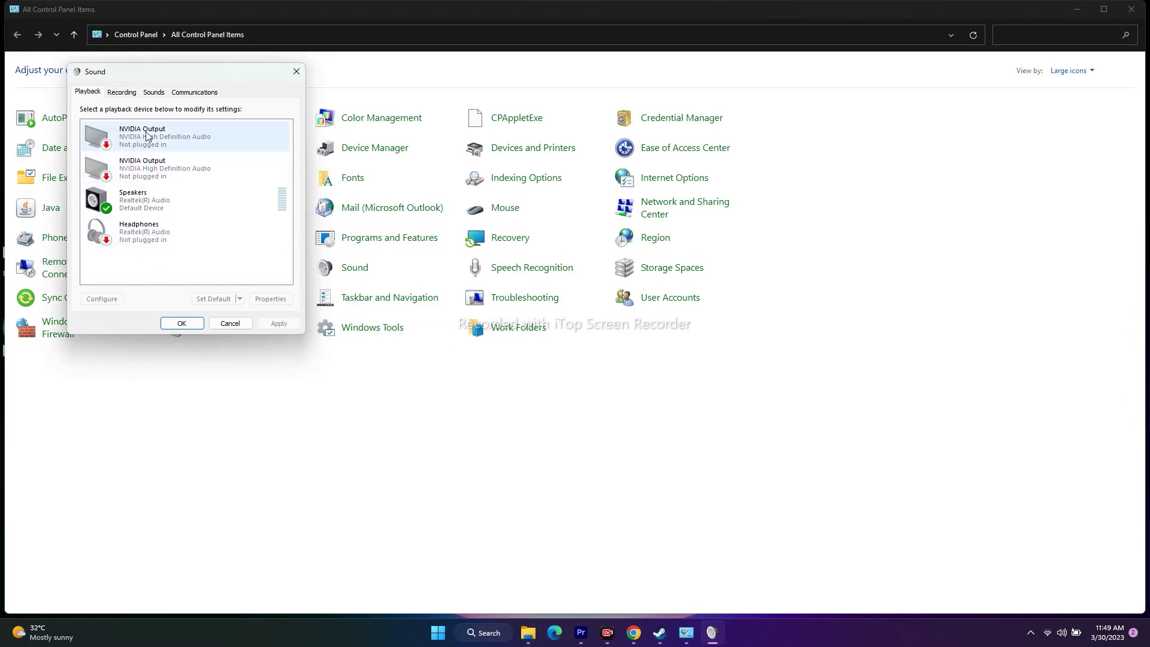
Dismiss the Speakers context menu, then close the Sound dialog and Control Panel
right_click(134, 198)
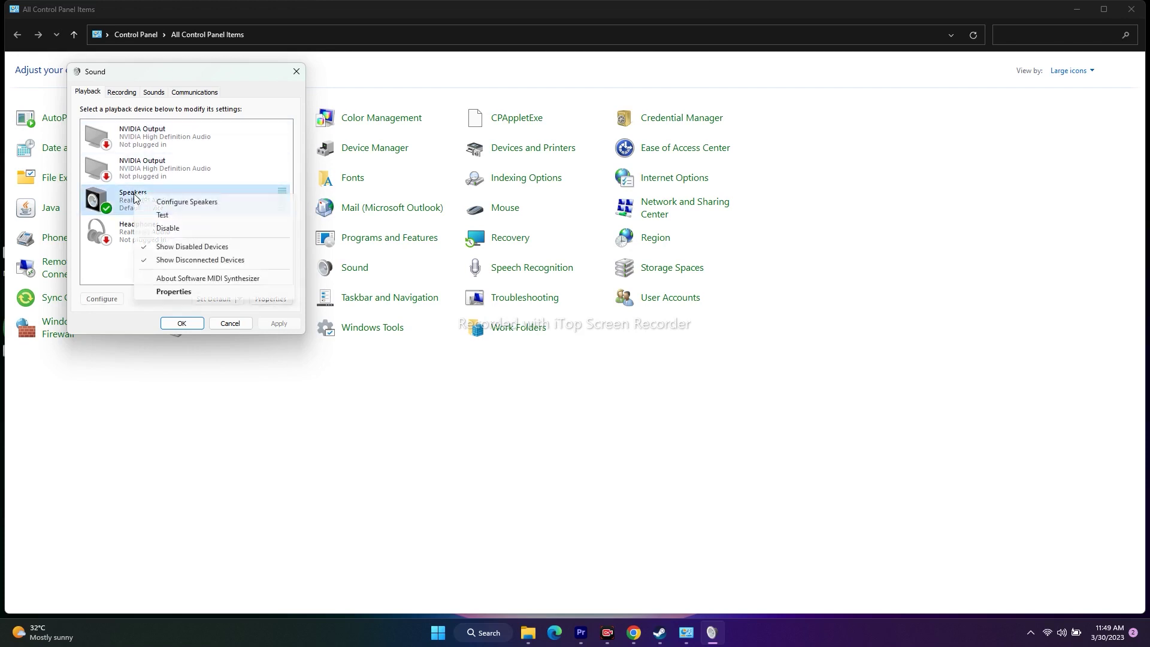
left_click(117, 256)
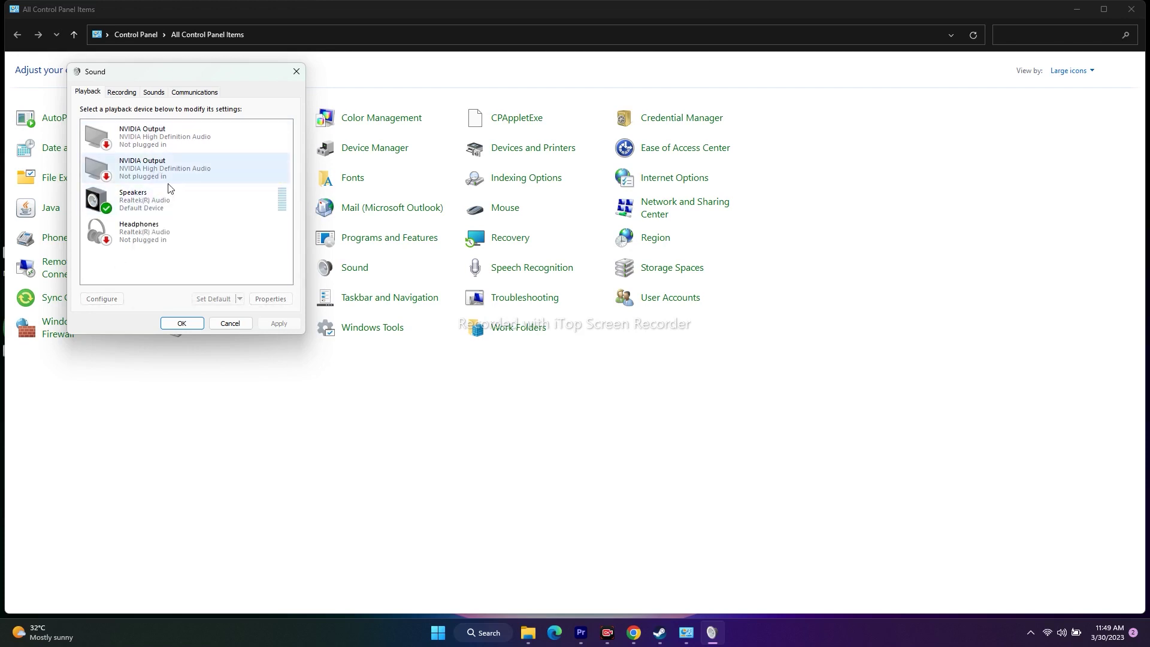
left_click(296, 71)
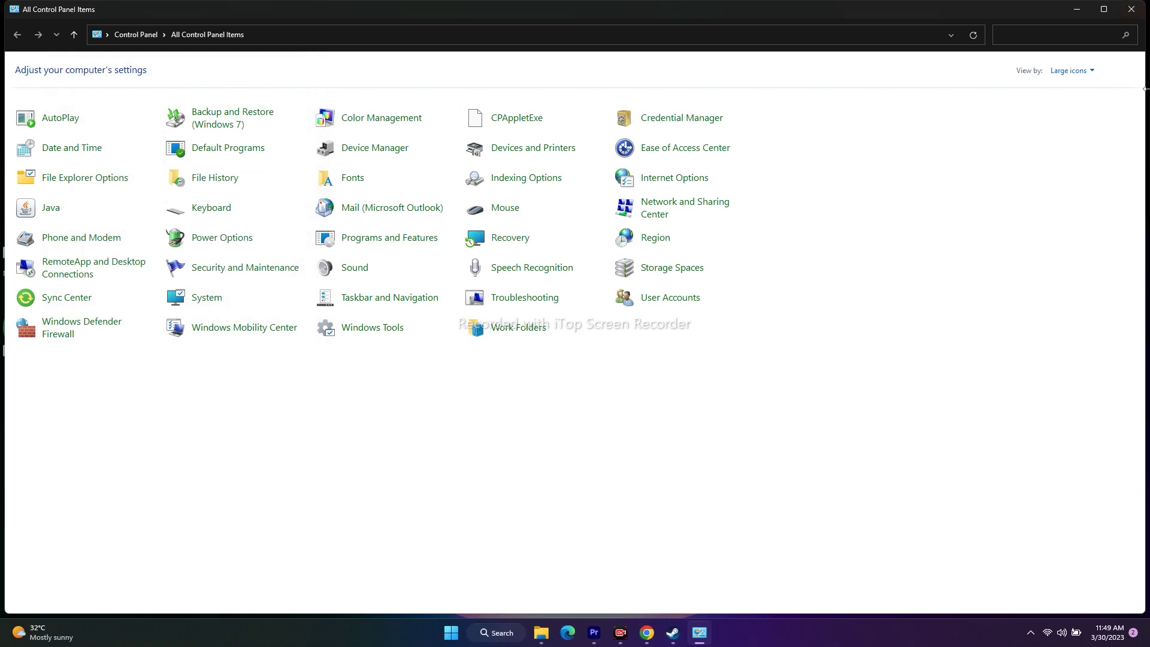
left_click(1132, 9)
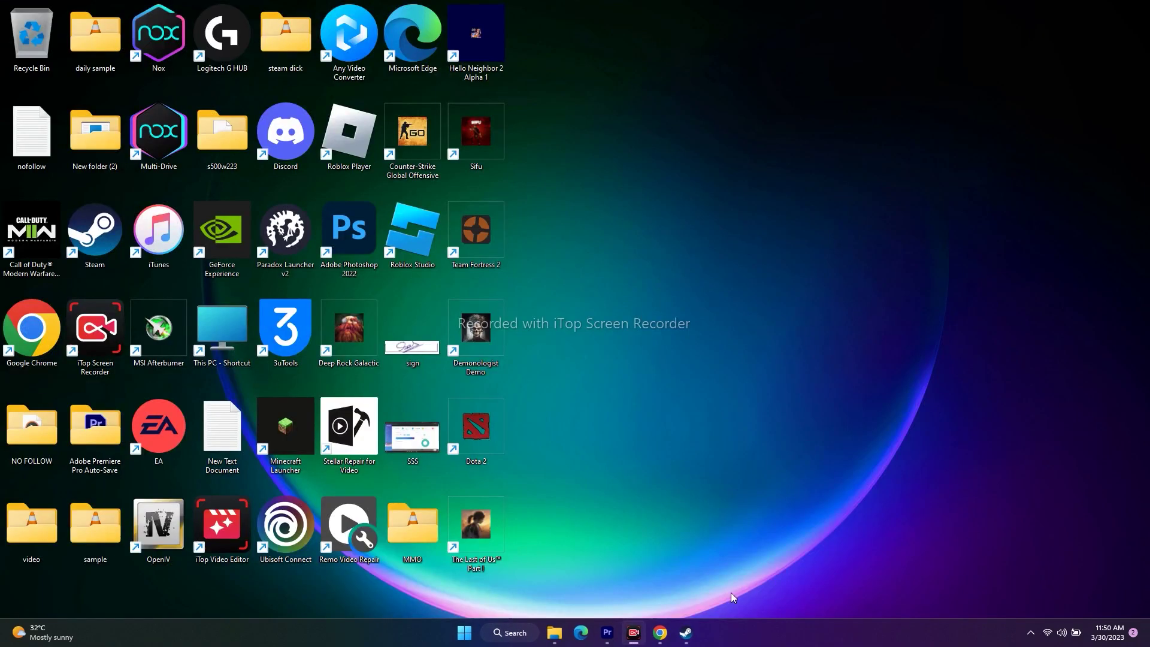
left_click(694, 632)
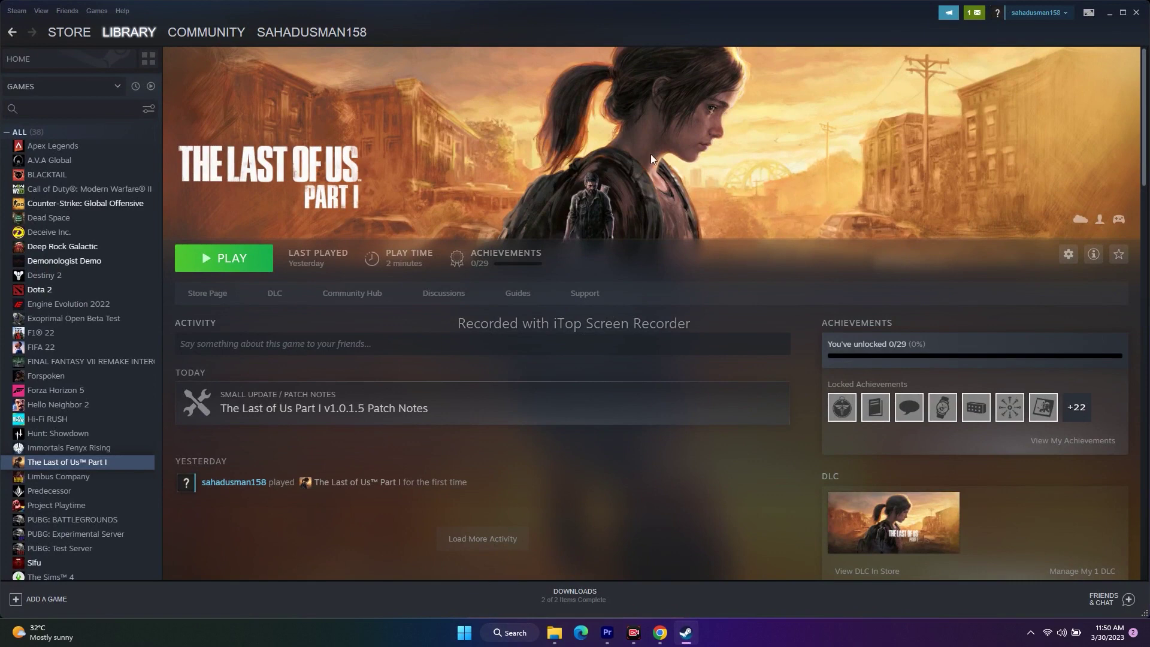
left_click(1107, 10)
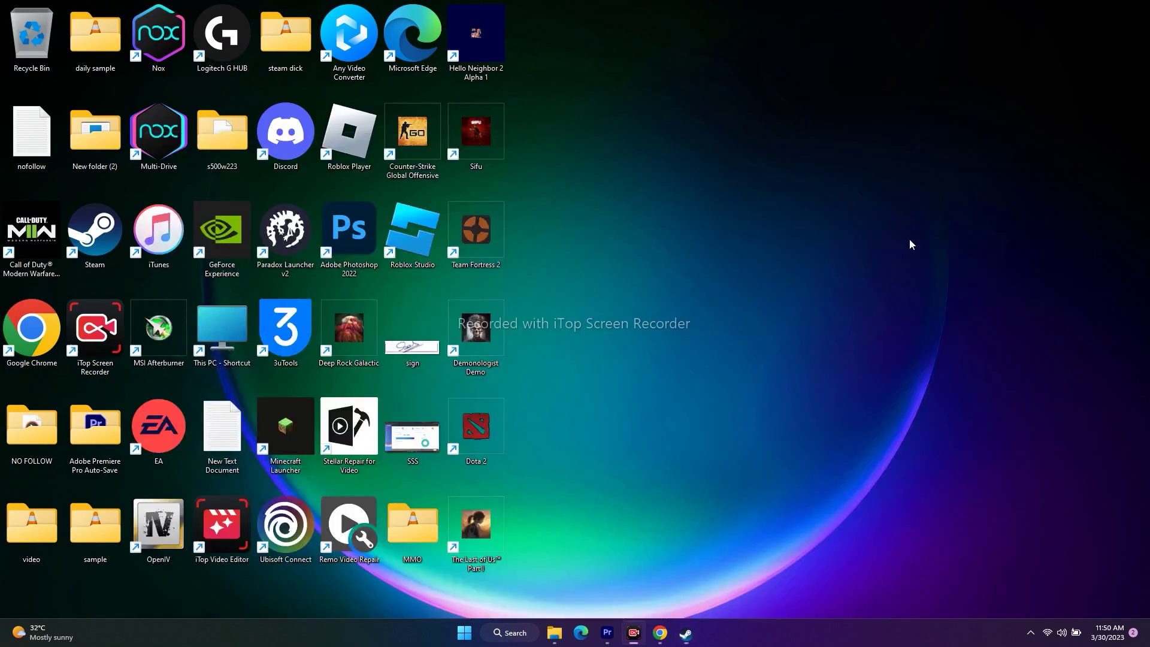
Locate Realtek(R) Audio under Sound, video and game controllers in Device Manager, then close it and restore Steam
right_click(466, 632)
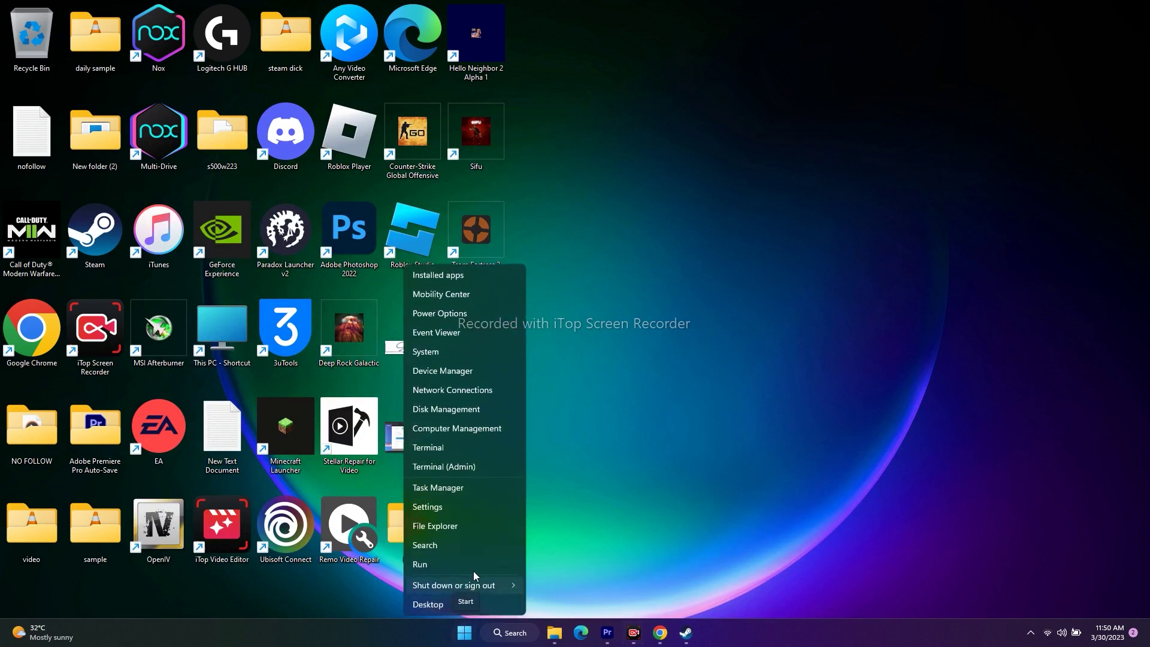
left_click(480, 372)
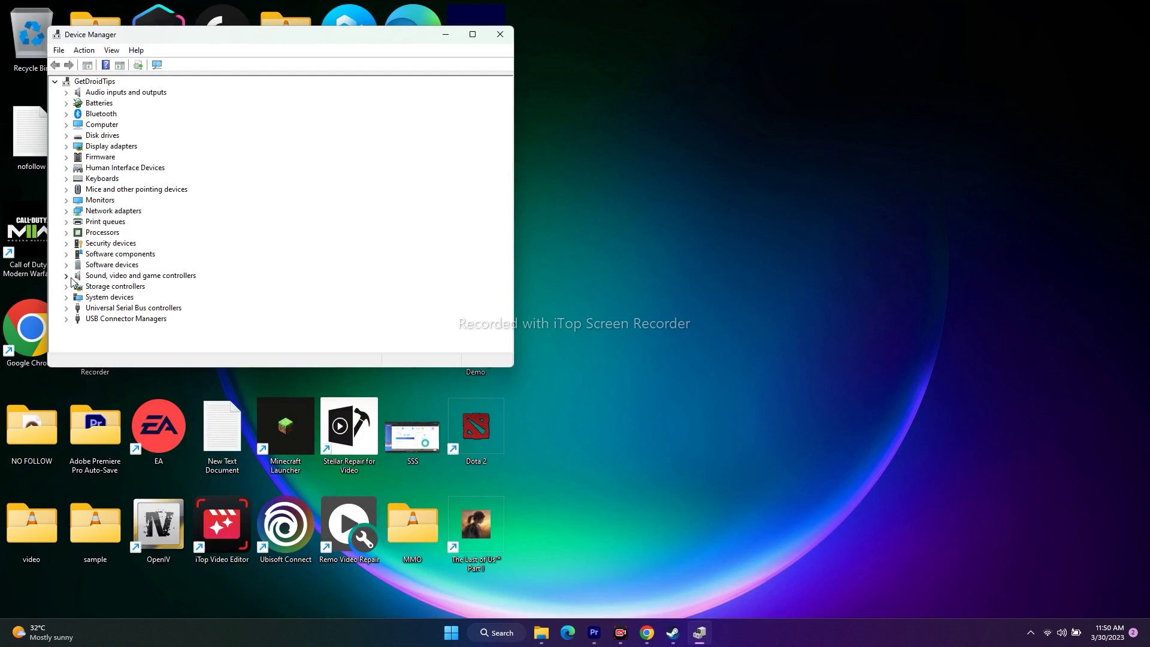
left_click(67, 276)
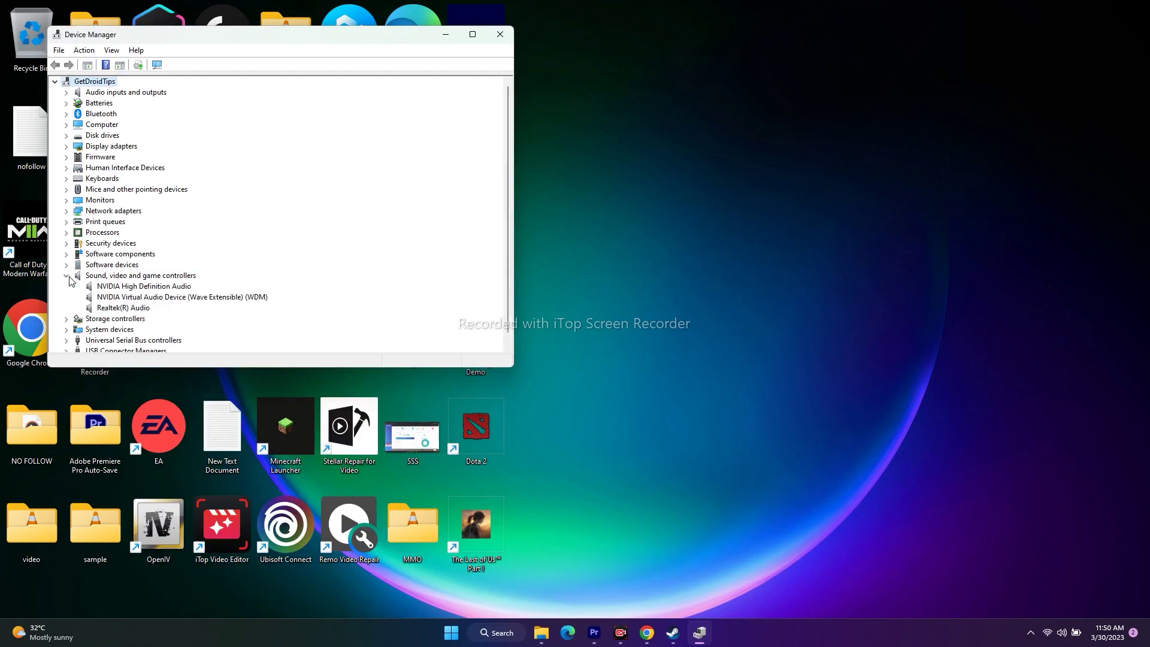
left_click(122, 308)
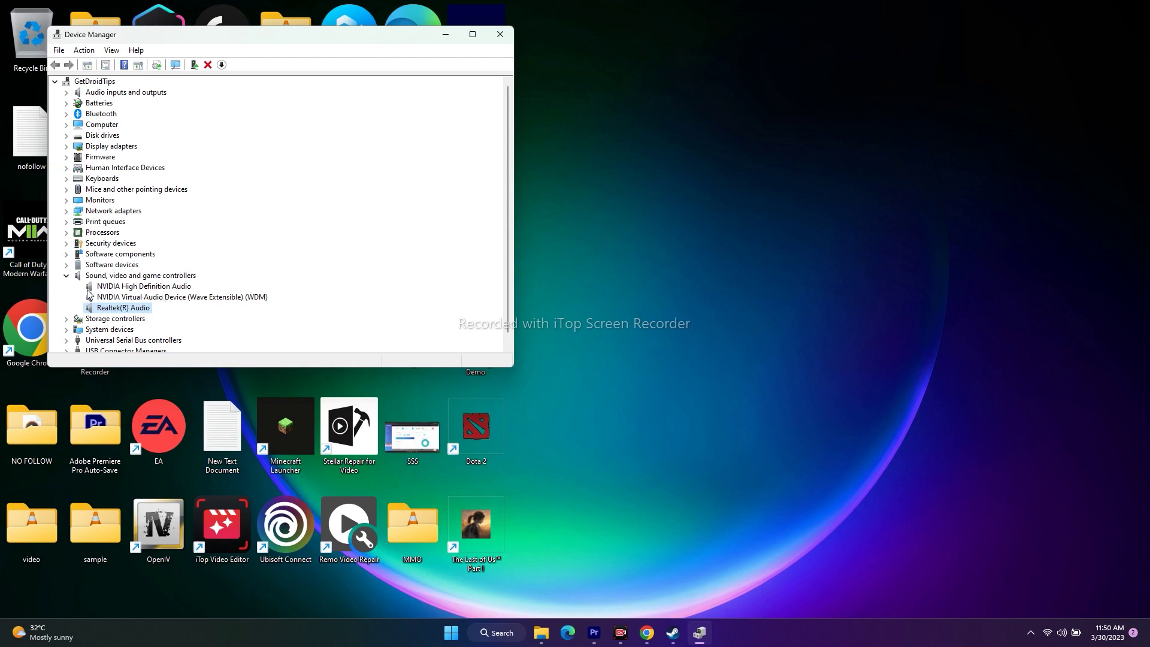
left_click(68, 277)
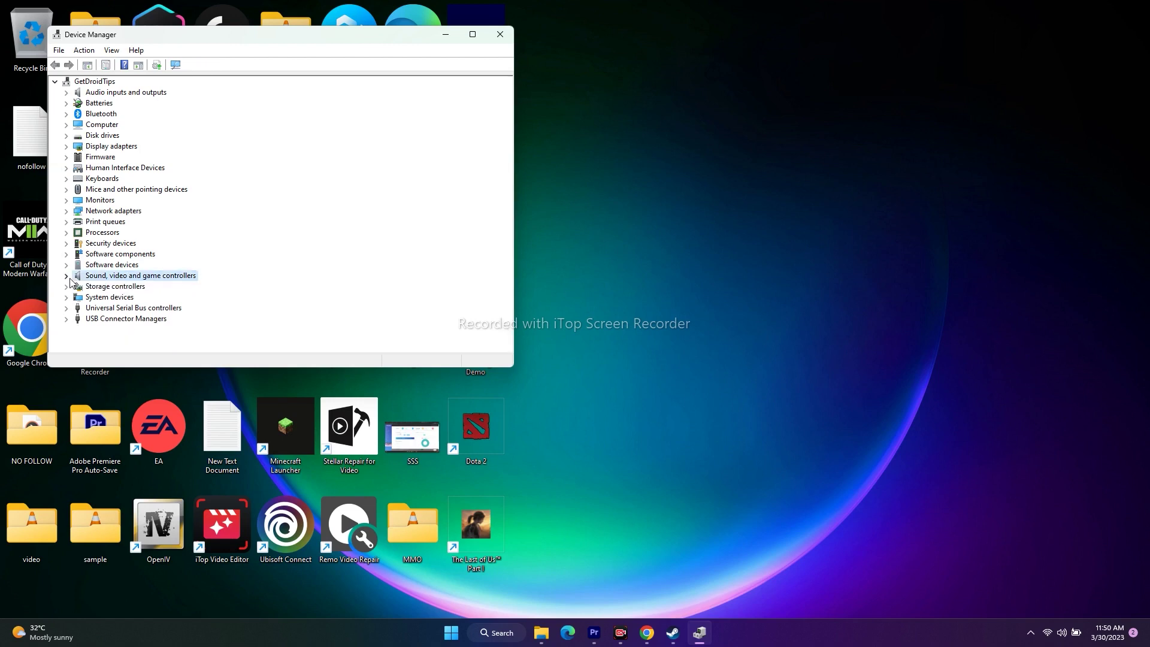
left_click(501, 35)
left_click(686, 634)
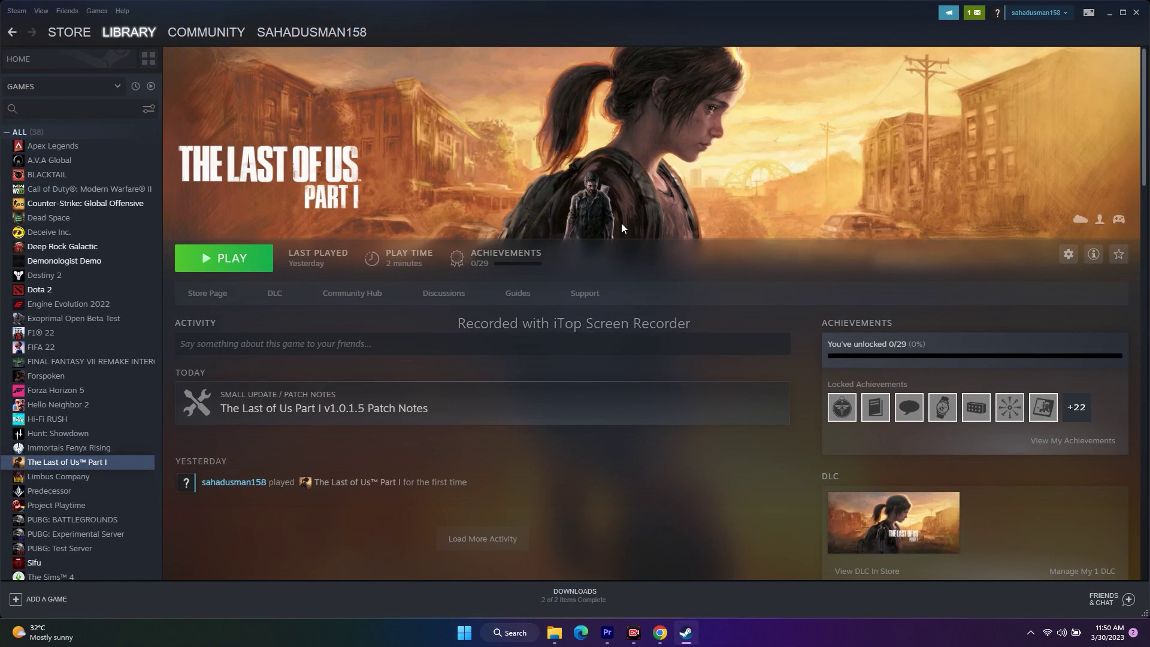
Minimize Steam and select Realtek(R) Audio under Device Manager's sound controllers
left_click(1110, 12)
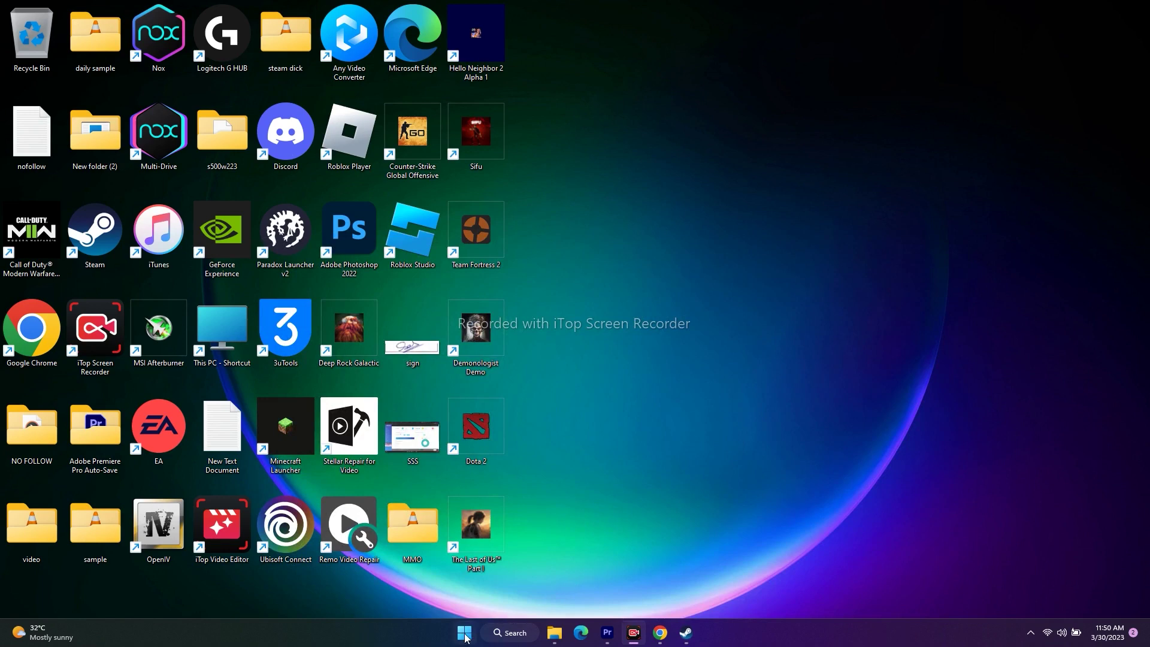
right_click(466, 637)
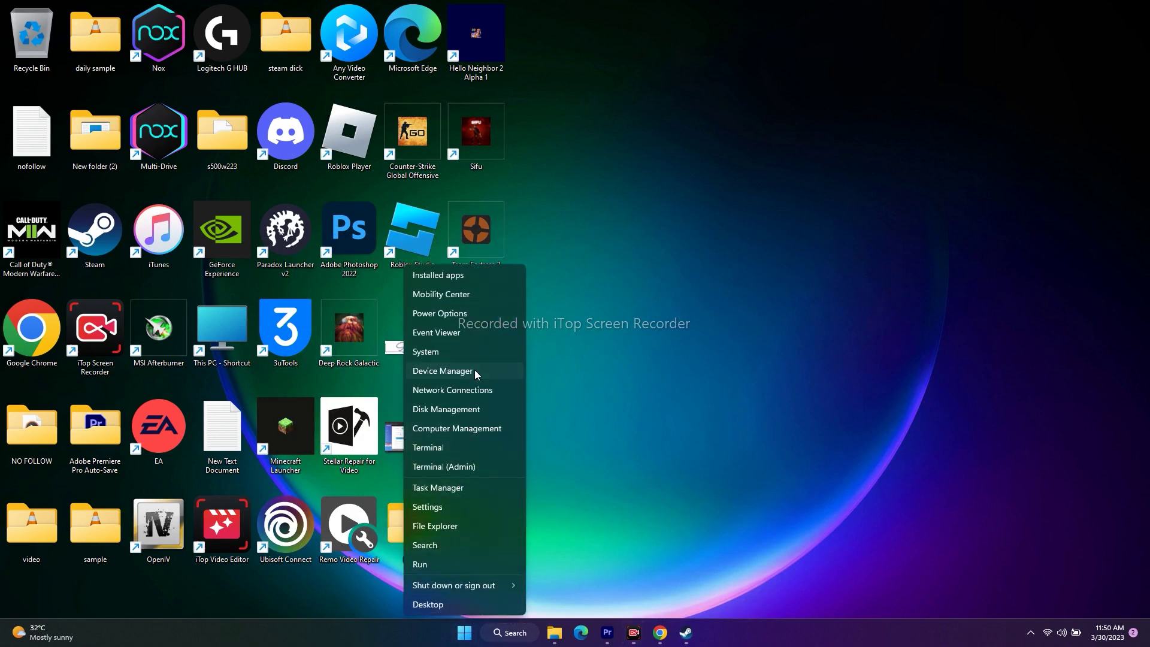
left_click(442, 371)
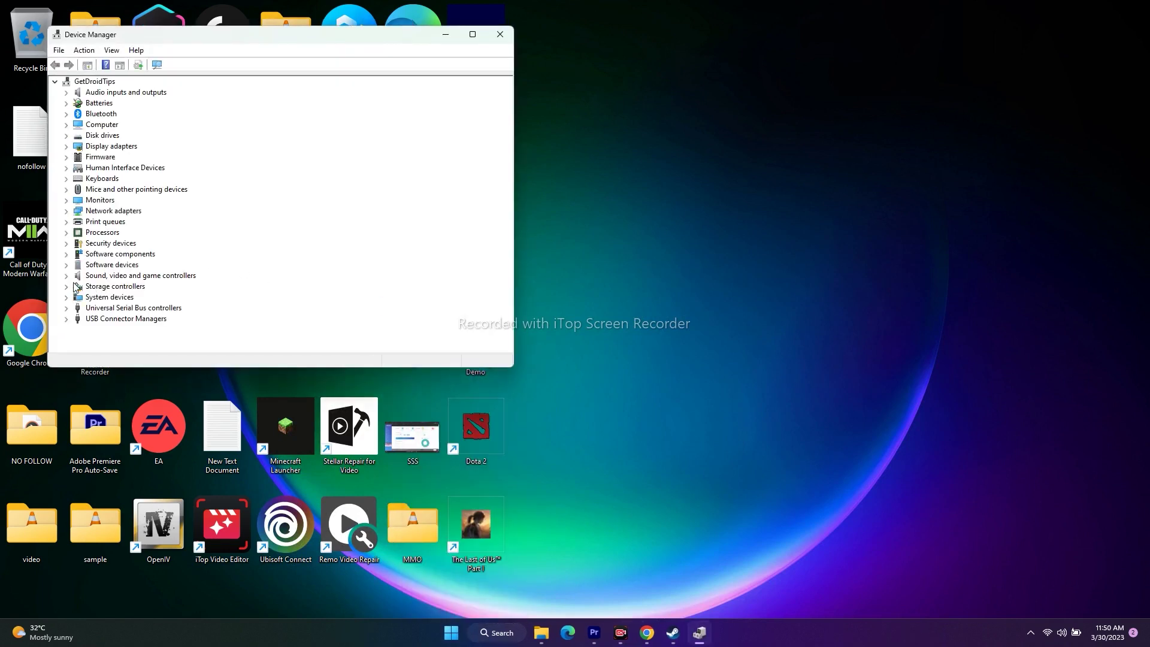
left_click(67, 275)
left_click(120, 310)
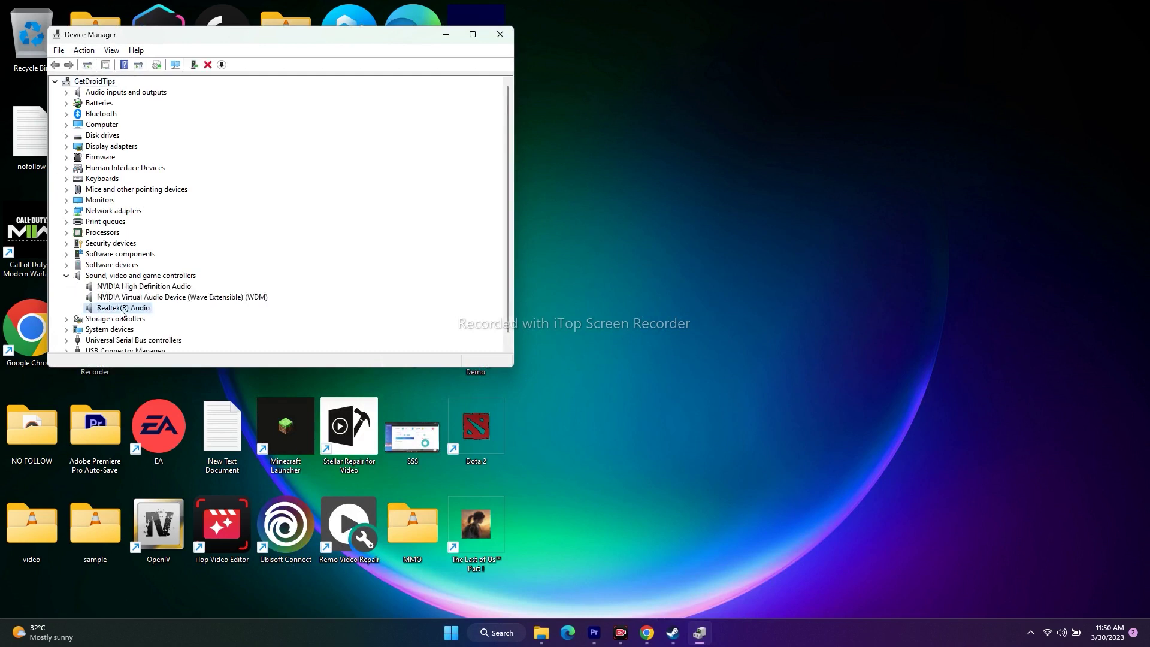
Search automatically for a newer Realtek(R) Audio driver, confirm the best is installed, and close Device Manager
right_click(121, 312)
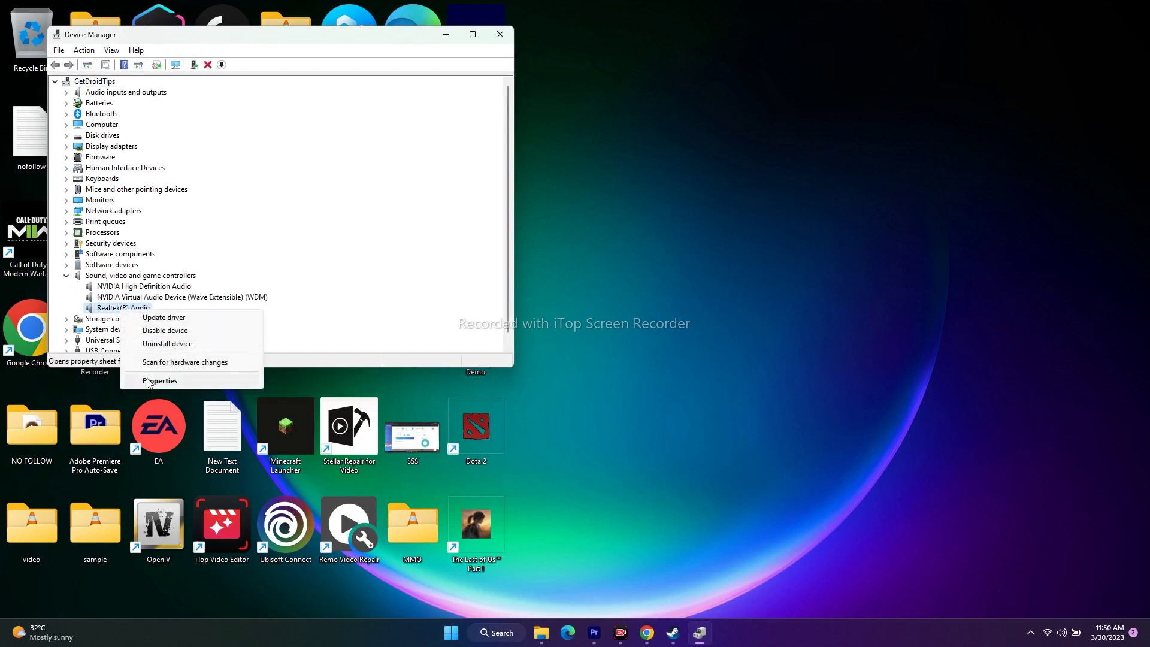
left_click(168, 318)
left_click(233, 174)
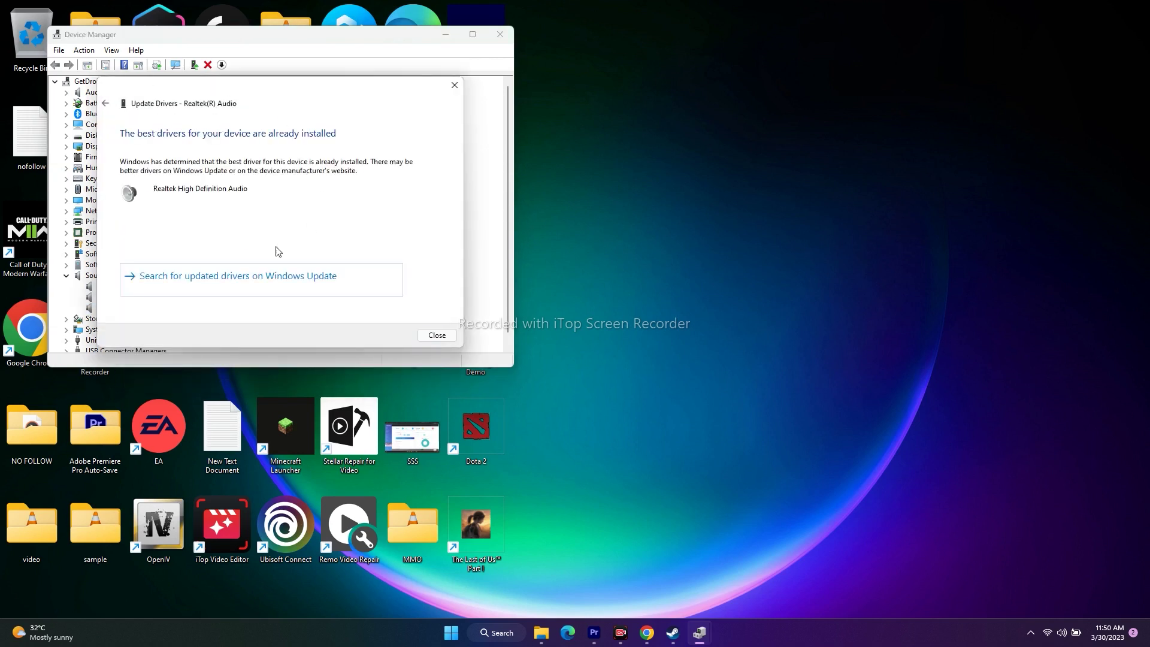
left_click(454, 84)
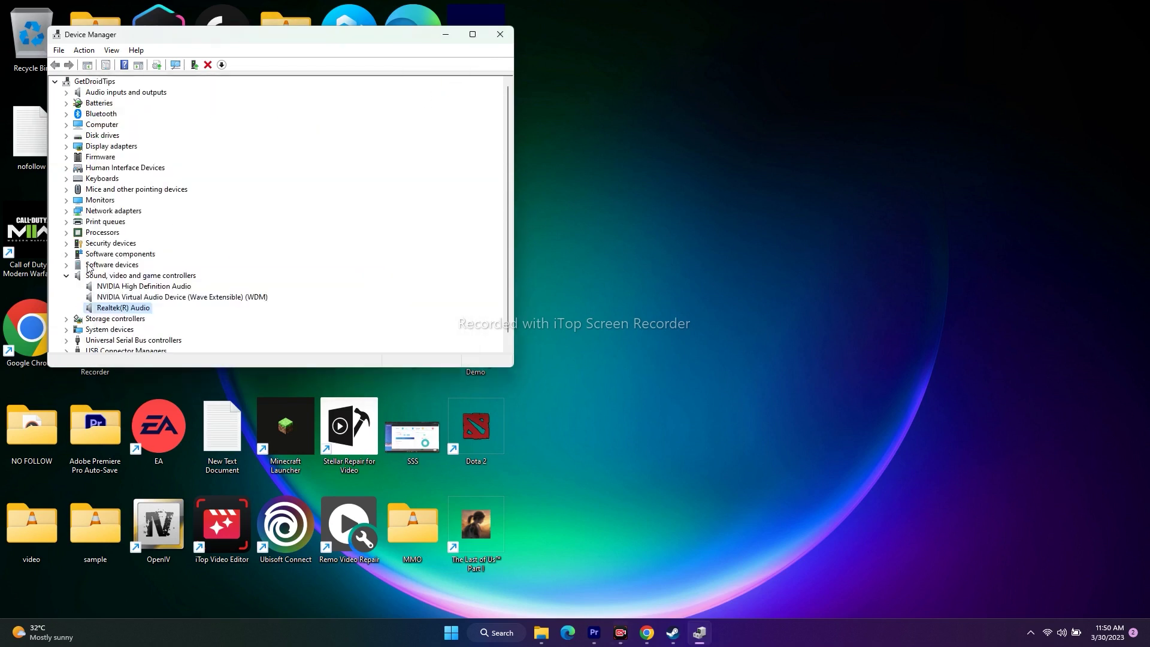
left_click(66, 275)
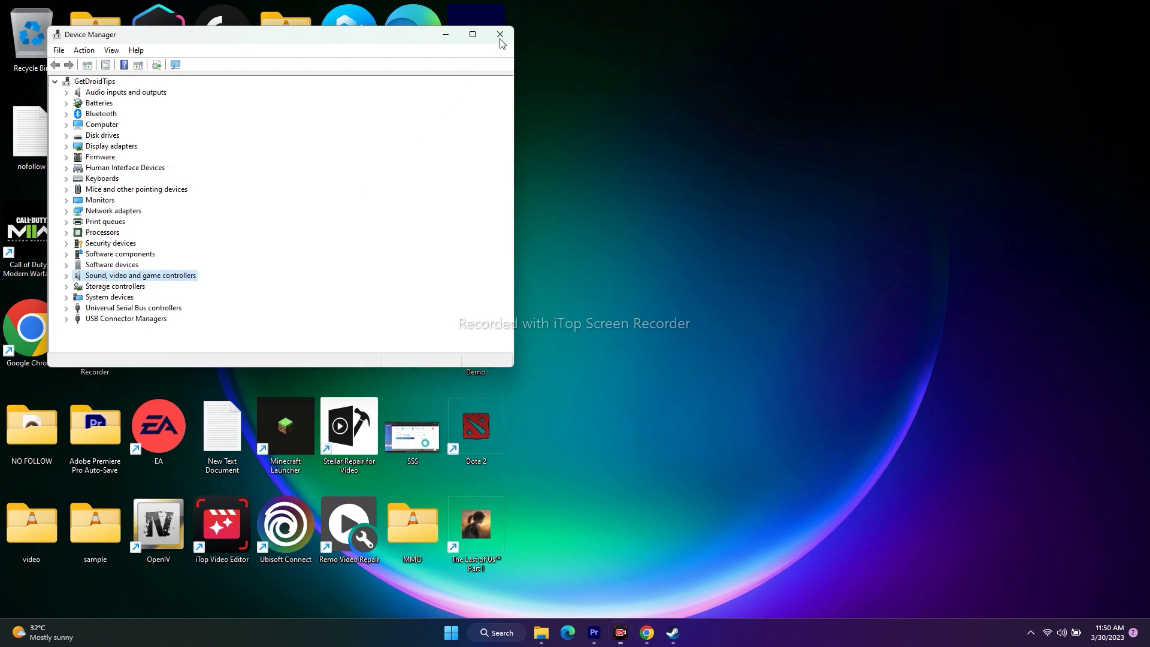
left_click(499, 34)
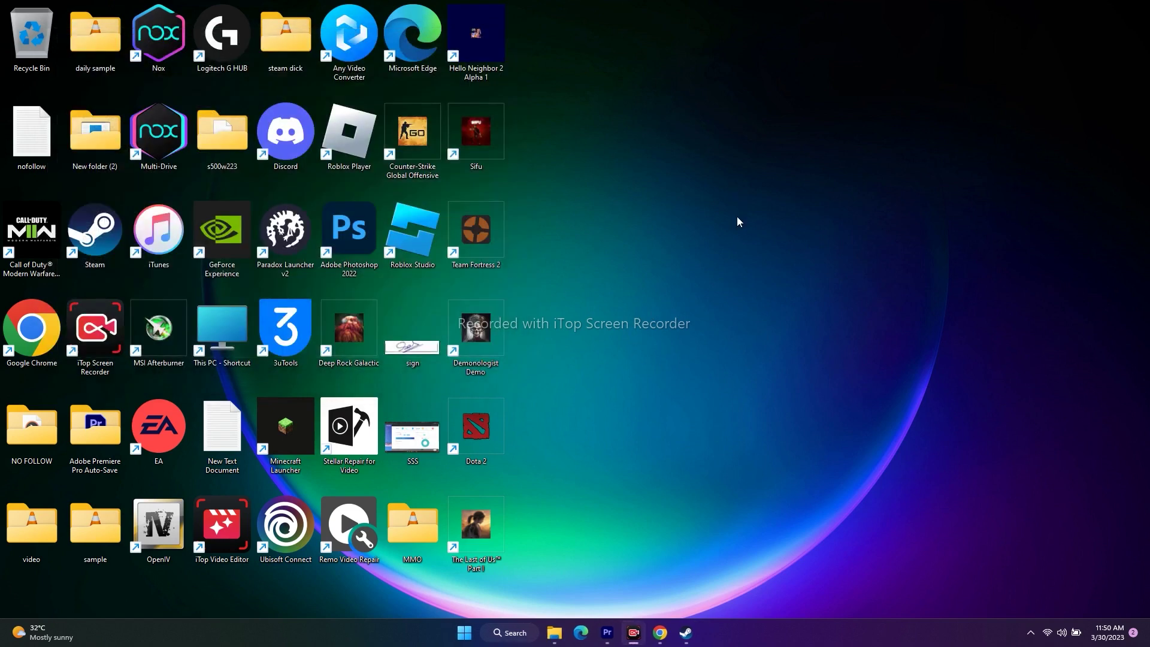
Review the Windows Update page's failed KB5023706 install, then close Settings and return to Steam
mouse_move(690, 630)
left_click(509, 636)
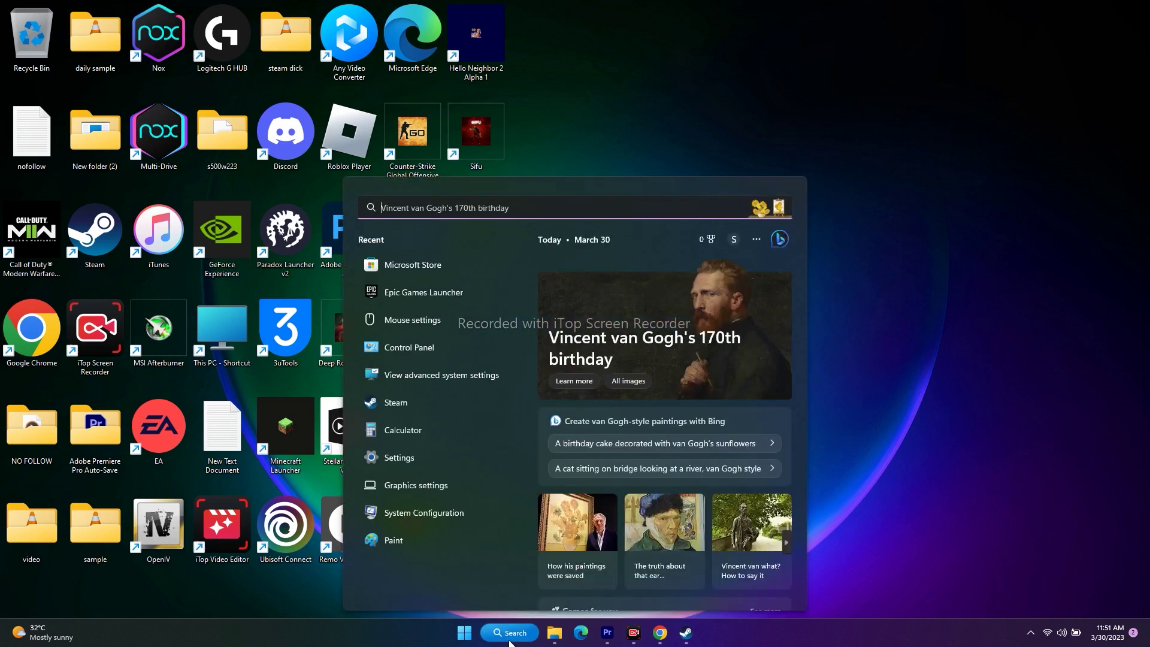
left_click(394, 459)
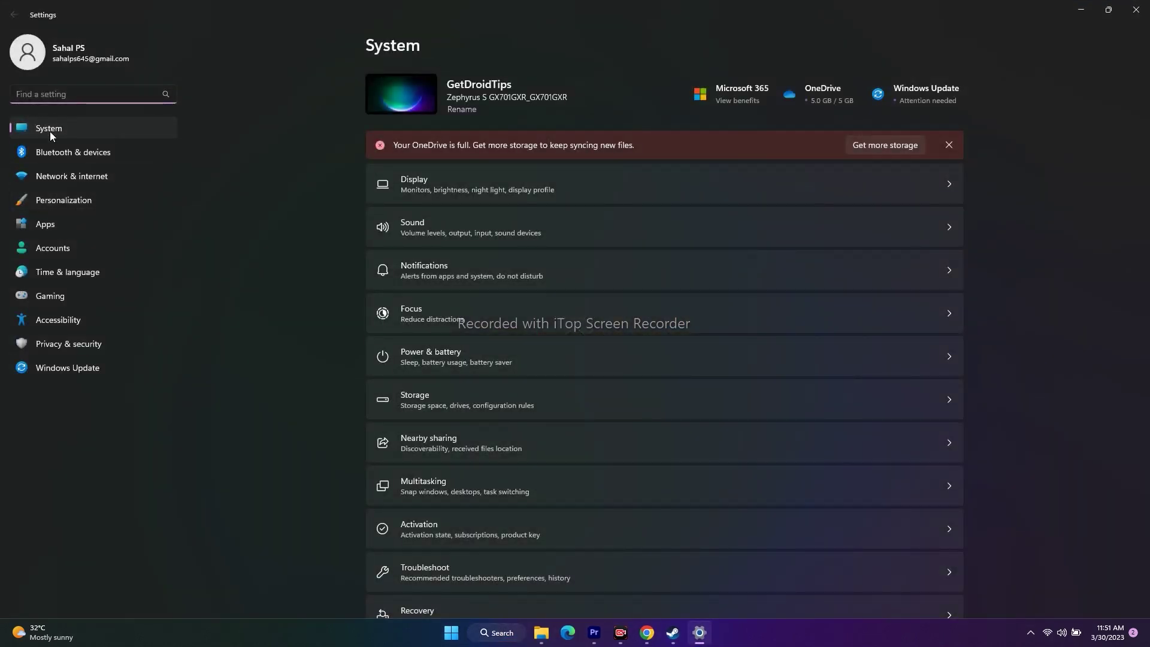
left_click(63, 368)
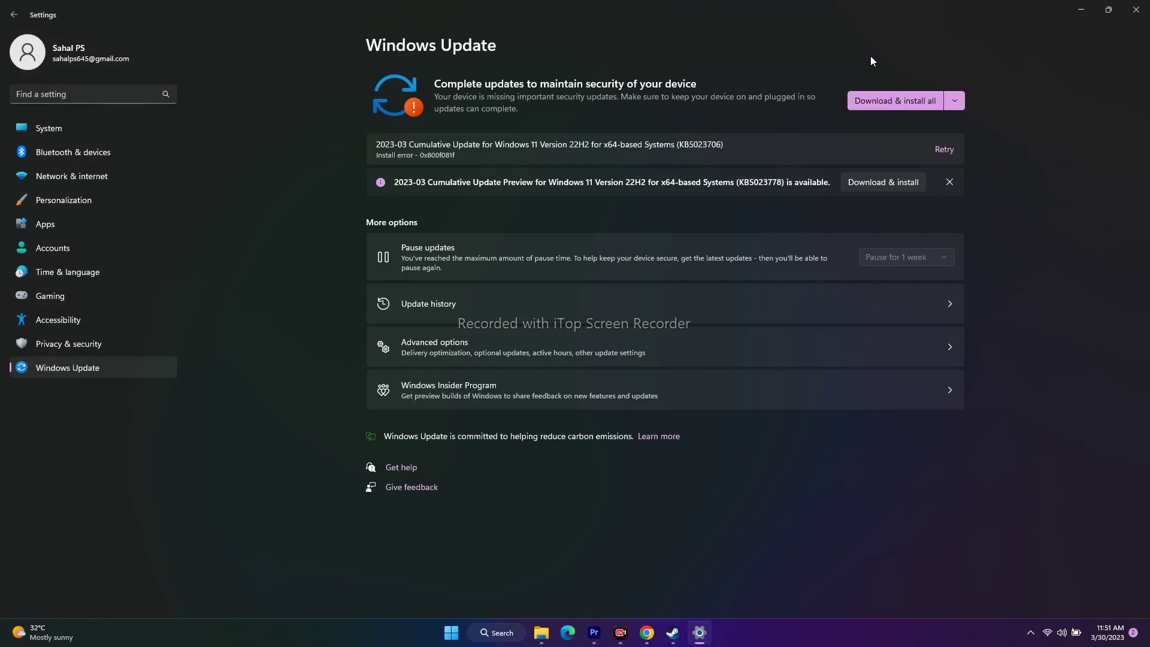
left_click(1136, 10)
left_click(686, 633)
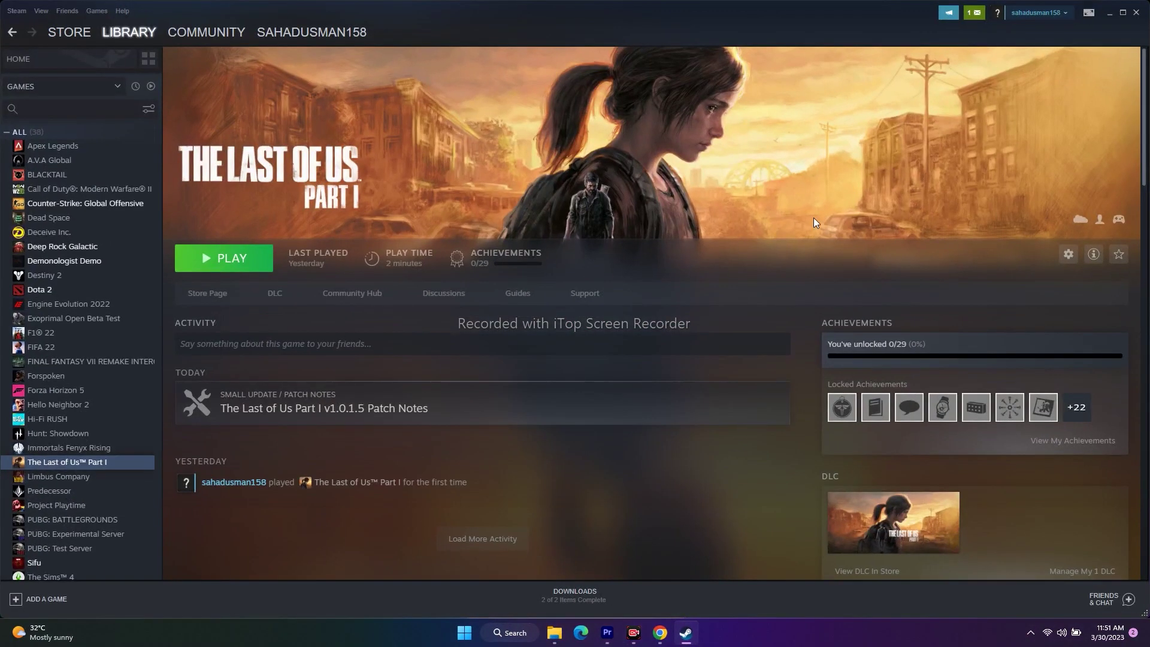